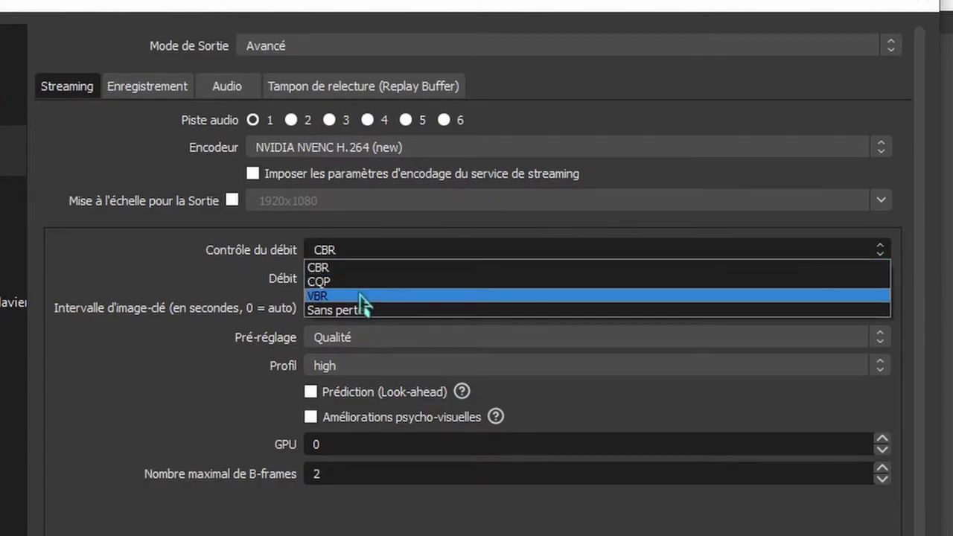
Step: Set the streaming rate control to CBR and check the bitrate field
left_click(336, 256)
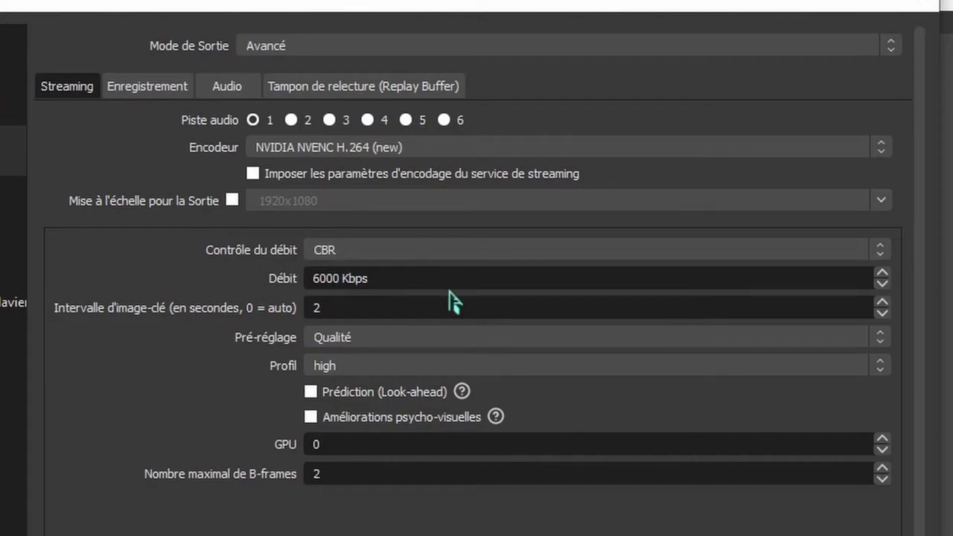
left_click_drag(344, 276, 300, 273)
left_click(280, 289)
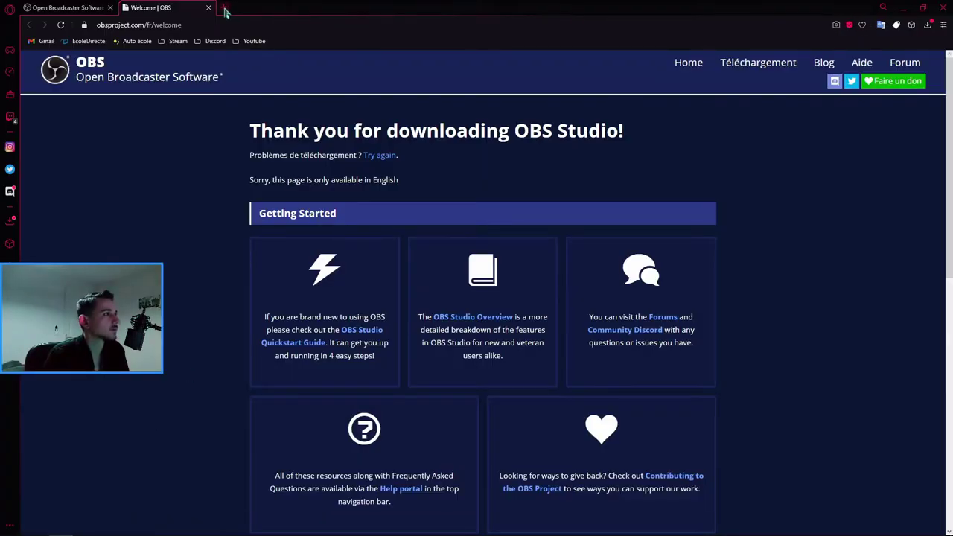
Step: Search the web for "test de debit" in a new Opera GX tab and open the Speedtest by Ookla site
left_click(223, 8)
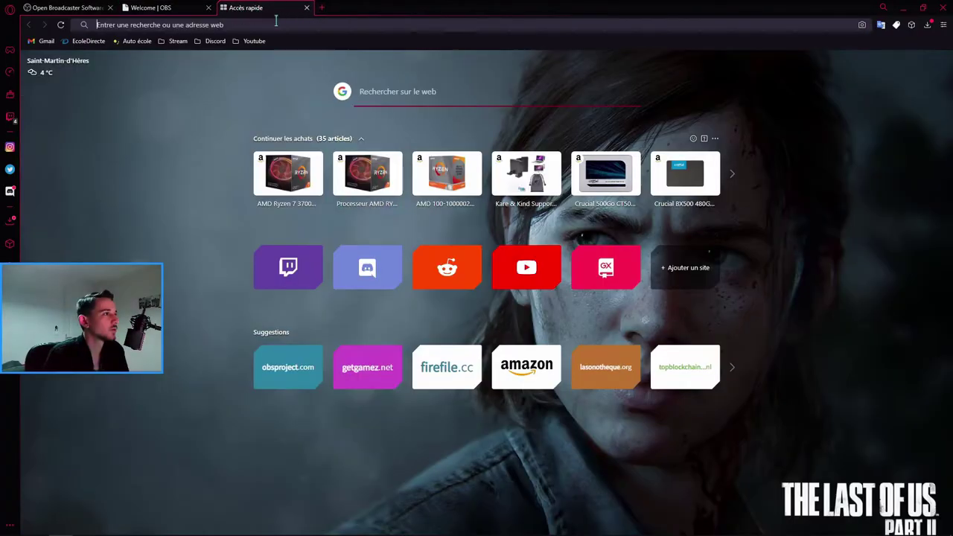
type("test de")
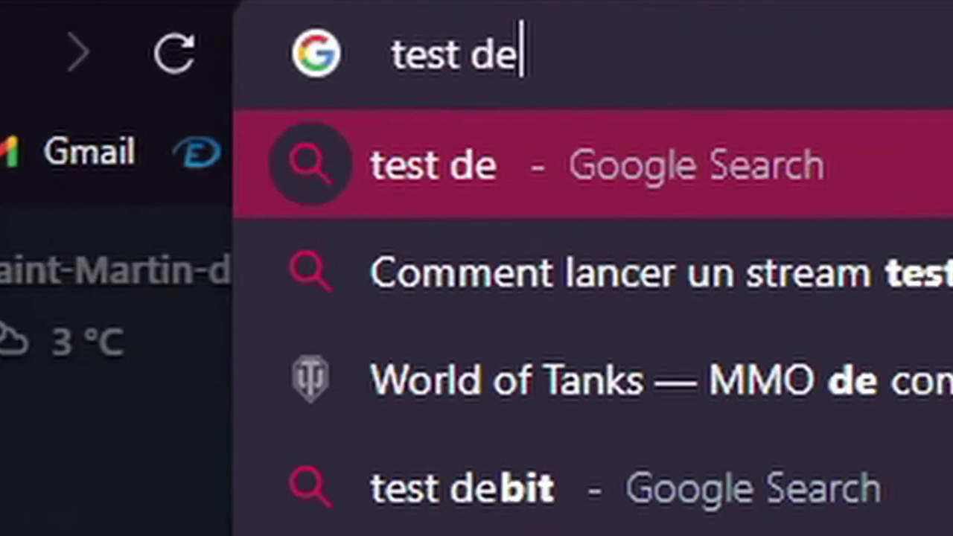
type(" debi")
type("t")
key("Return")
scroll(115, 258, "down", 2)
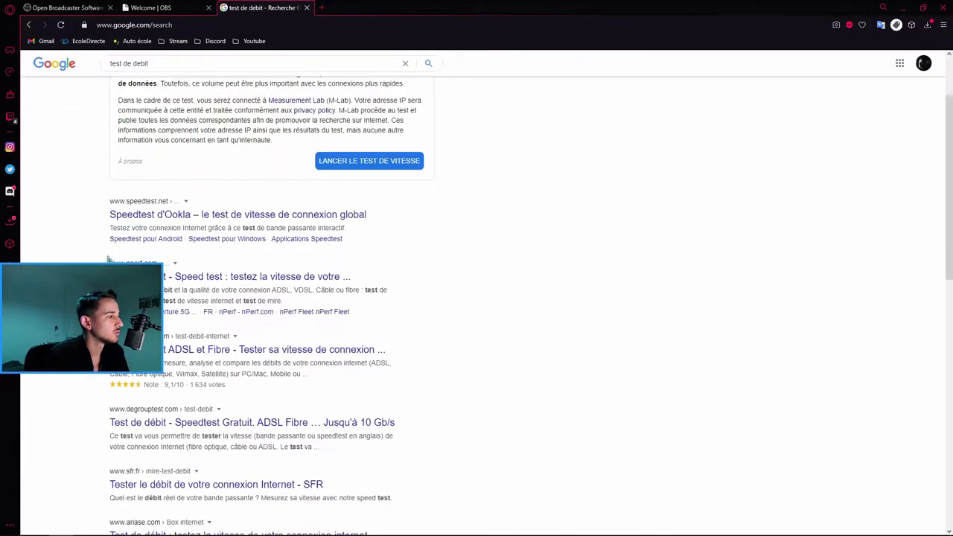
left_click(192, 215)
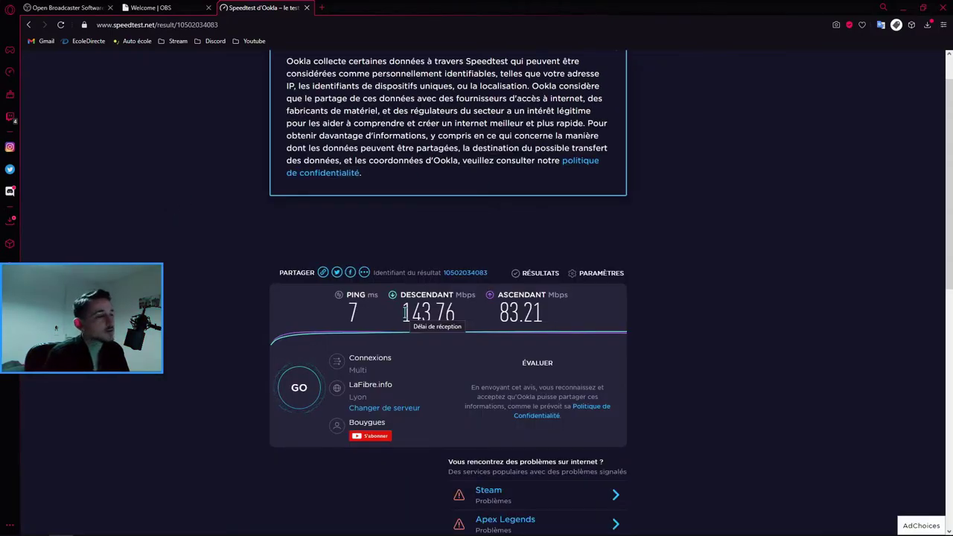
Step: Examine the ping, download and upload speeds in the Speedtest result, especially the upload speed
double_click(354, 312)
left_click(368, 298)
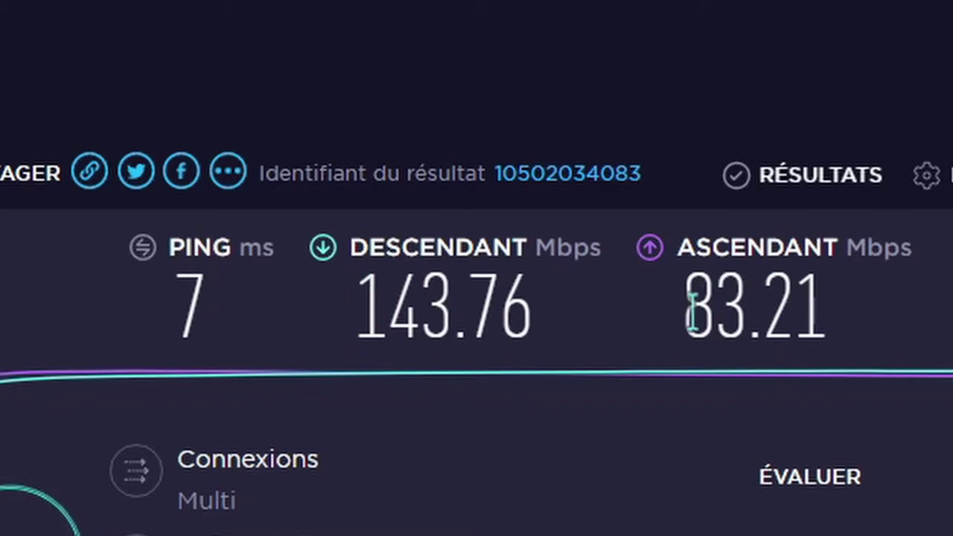
left_click_drag(689, 312, 837, 324)
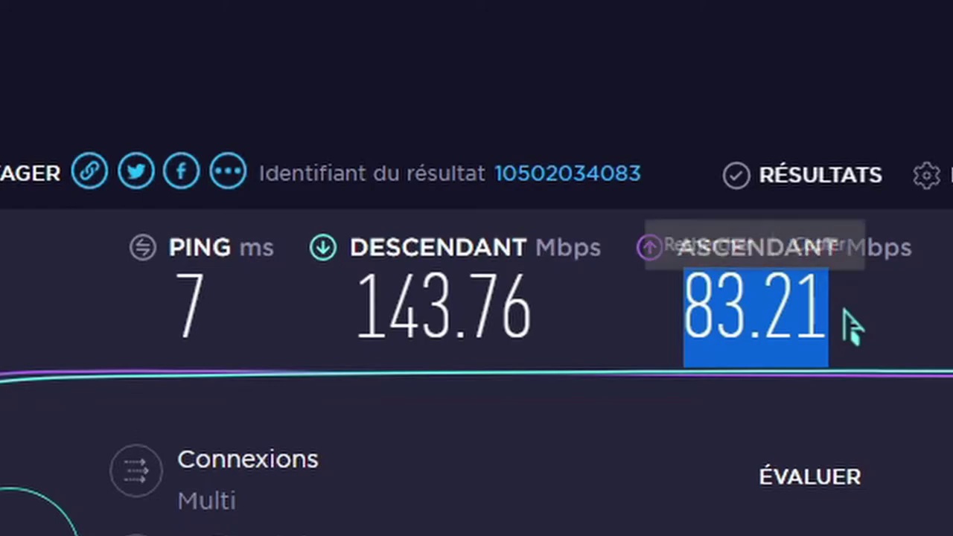
left_click_drag(691, 315, 830, 315)
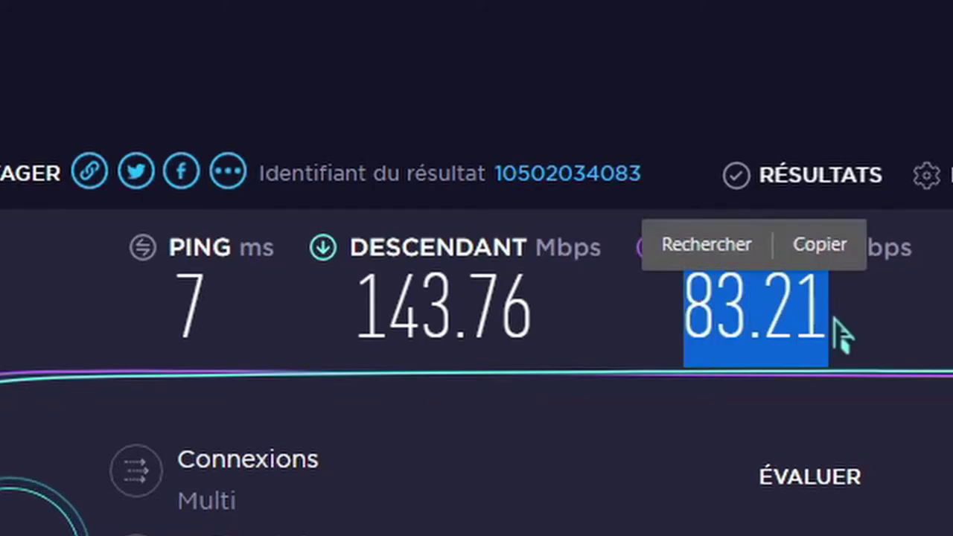
left_click_drag(358, 311, 532, 313)
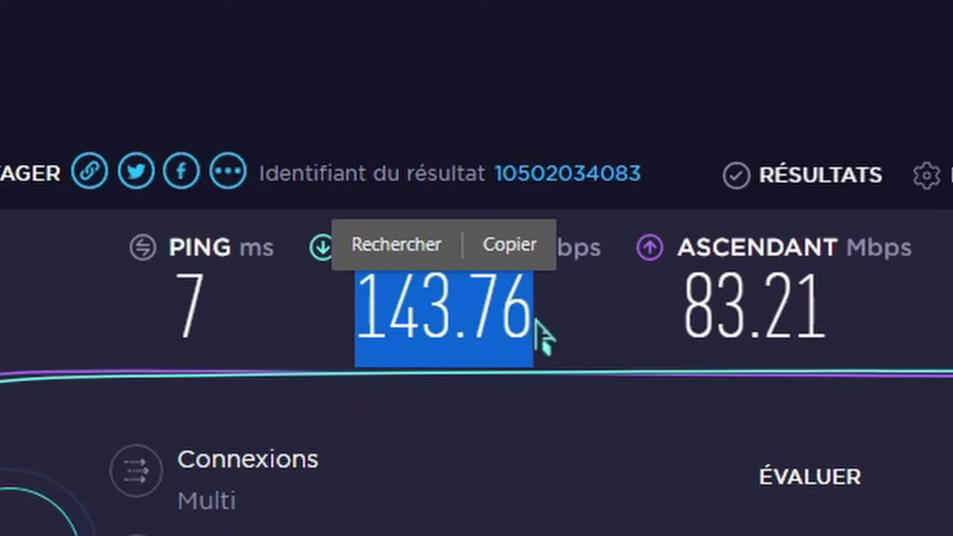
left_click_drag(685, 315, 830, 321)
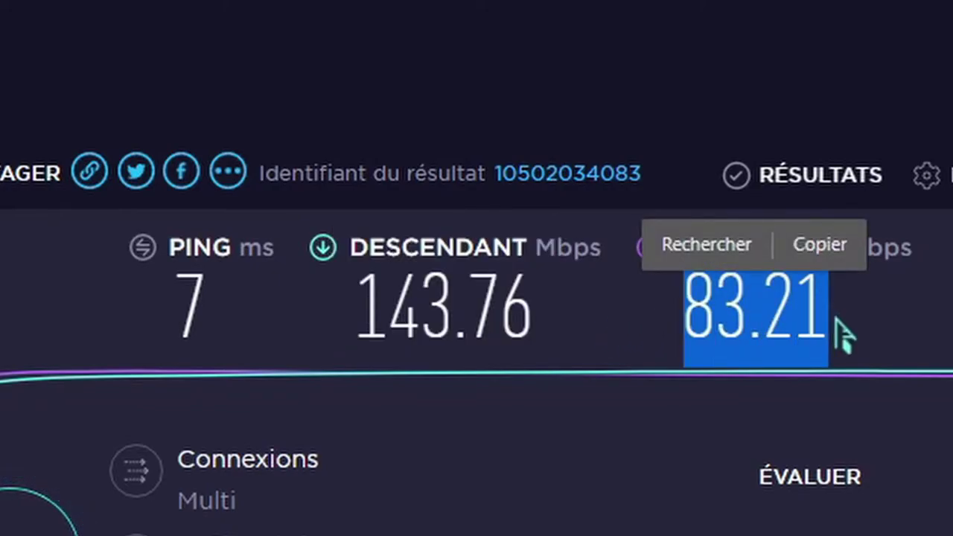
left_click(708, 313)
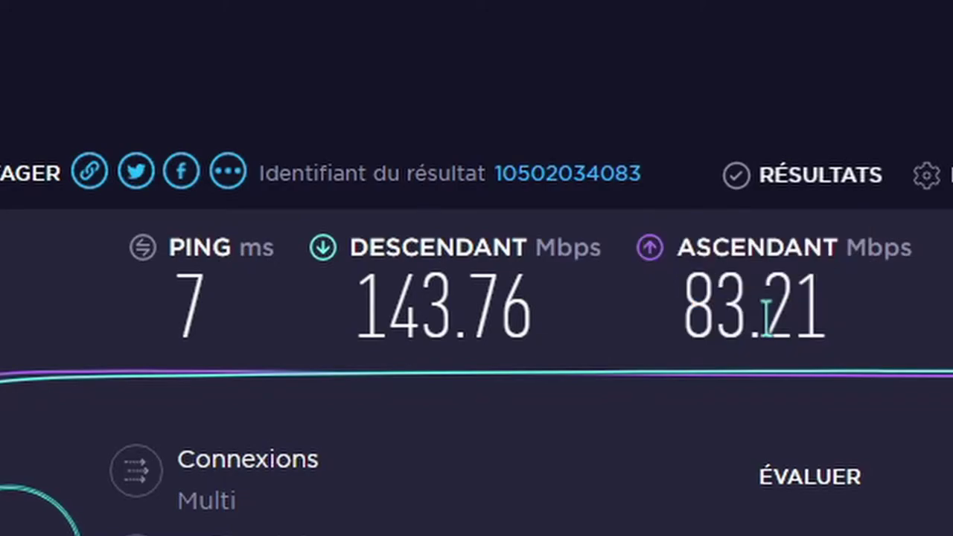
left_click_drag(691, 313, 824, 316)
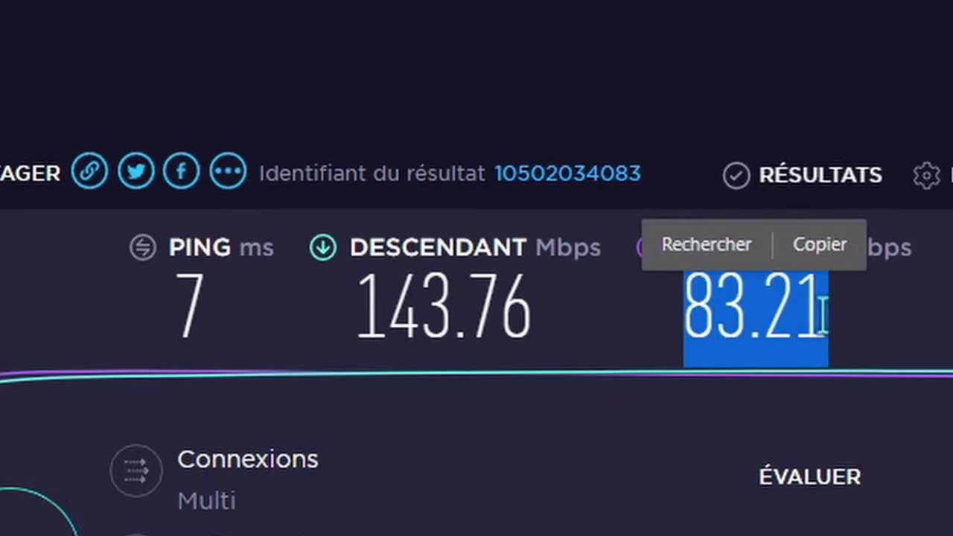
left_click(697, 312)
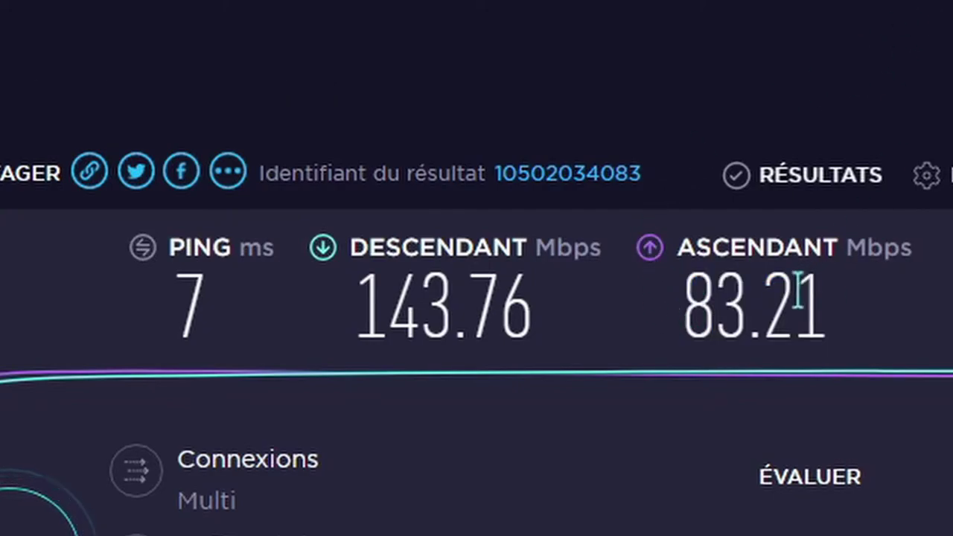
left_click_drag(683, 298, 847, 335)
left_click(666, 278)
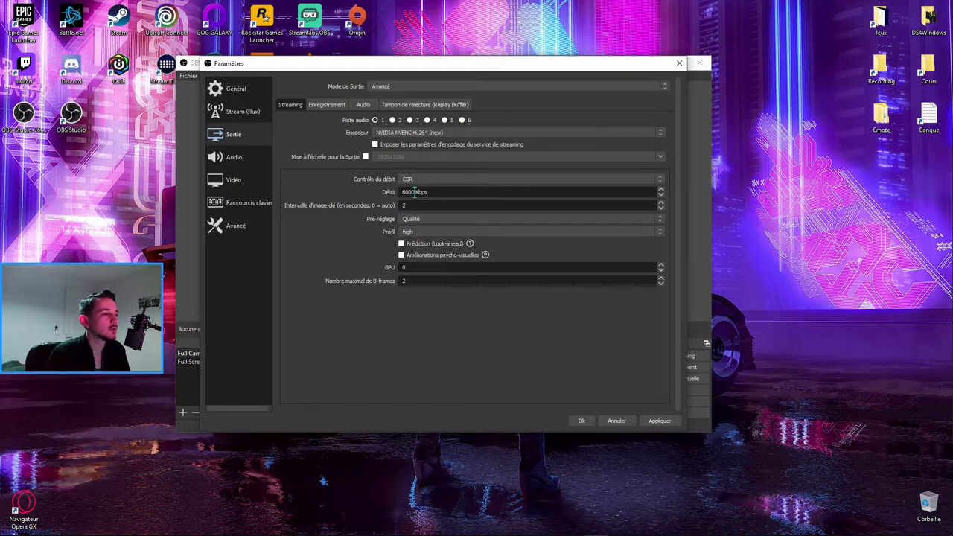
Step: Switch back to the OBS output settings and review the streaming bitrate and keyframe interval values
left_click_drag(414, 192, 411, 192)
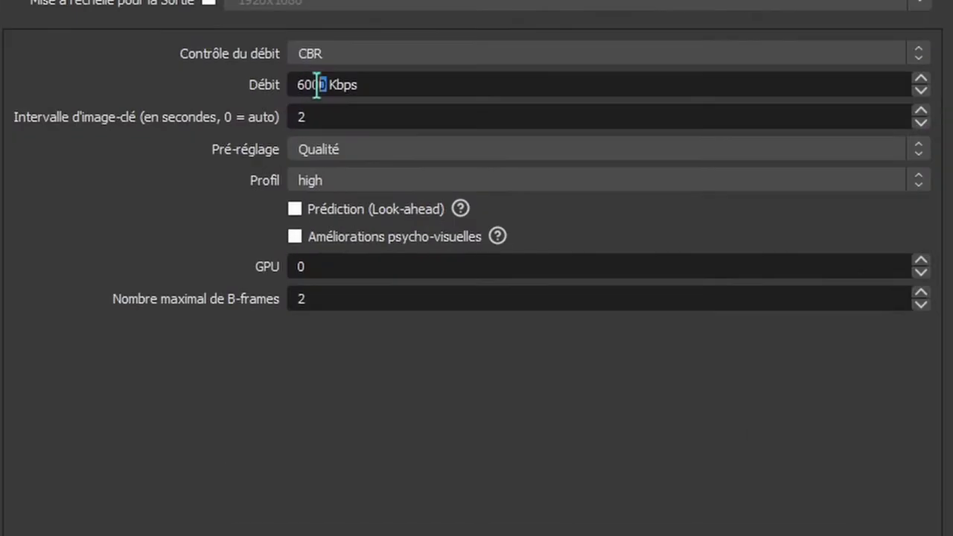
double_click(318, 84)
left_click(291, 476)
left_click_drag(300, 85, 324, 84)
left_click(316, 459)
double_click(304, 117)
left_click_drag(325, 119, 295, 117)
Step: Set the streaming encoder preset to Qualité and the profile to high
left_click(337, 154)
left_click(337, 178)
left_click(350, 157)
left_click(366, 186)
left_click(328, 158)
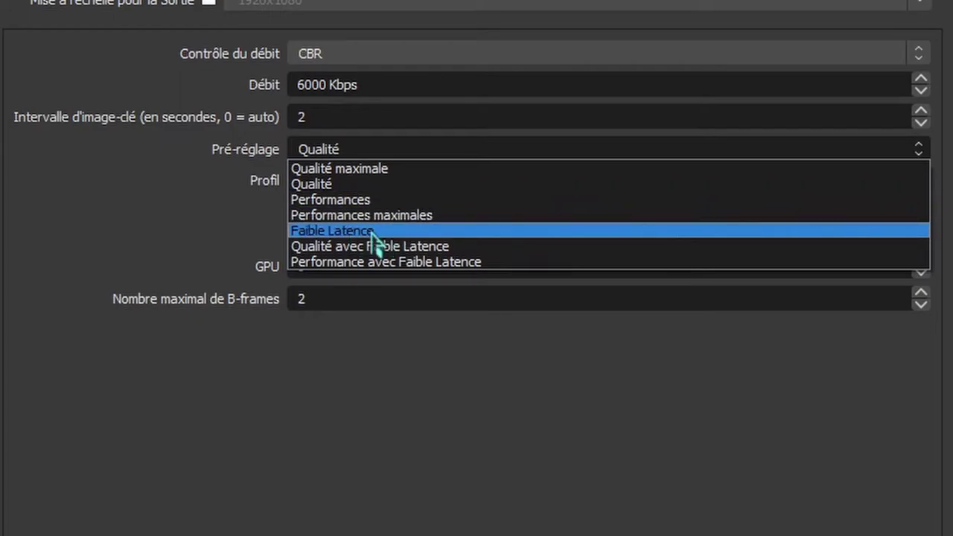
left_click(331, 184)
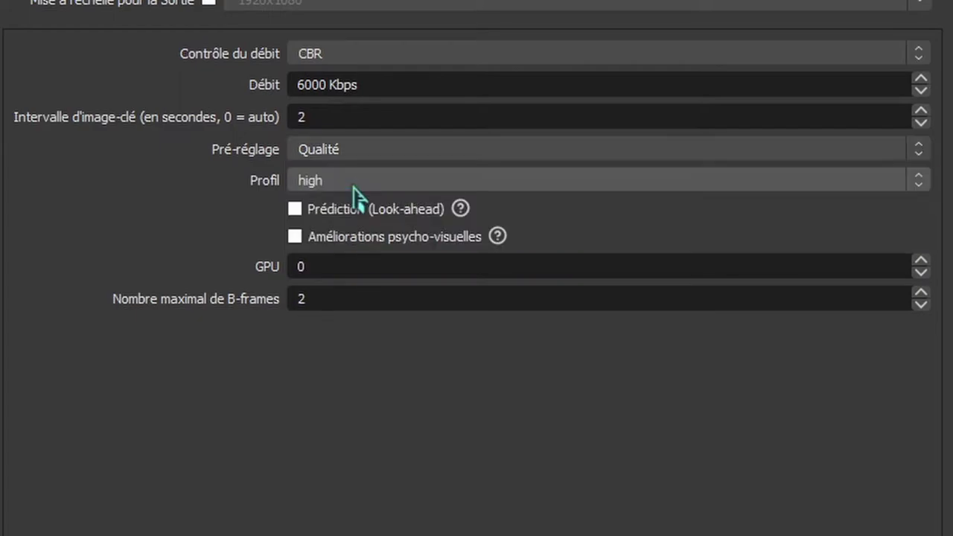
left_click(334, 152)
left_click(356, 179)
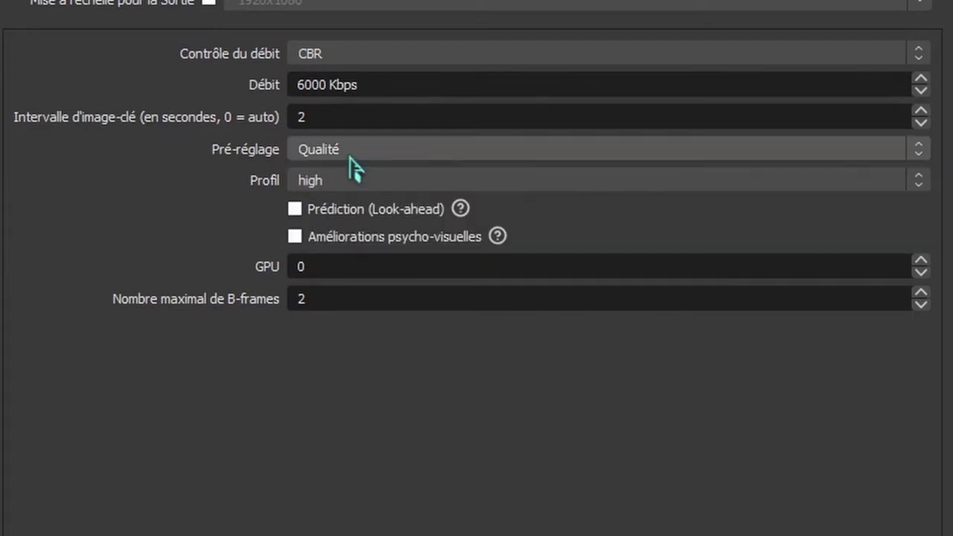
left_click(360, 187)
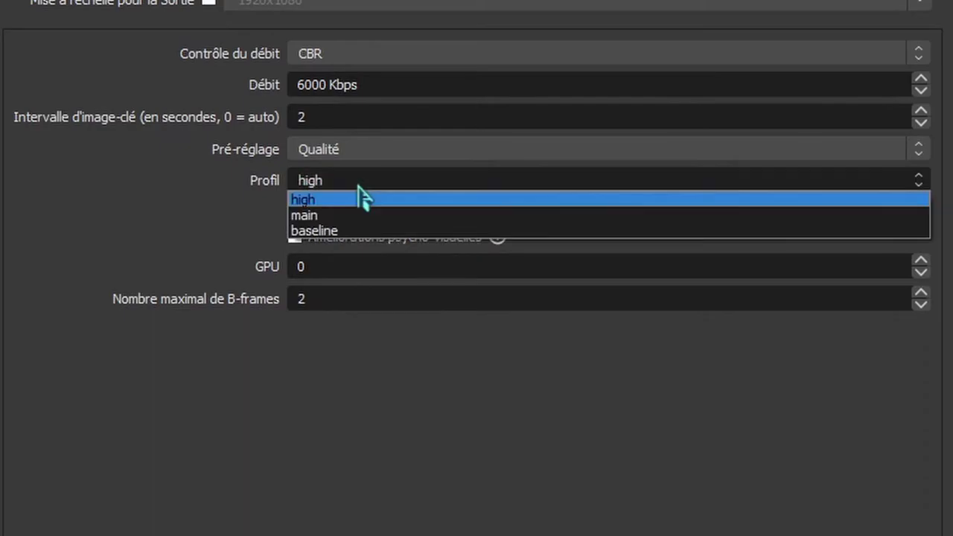
left_click(366, 201)
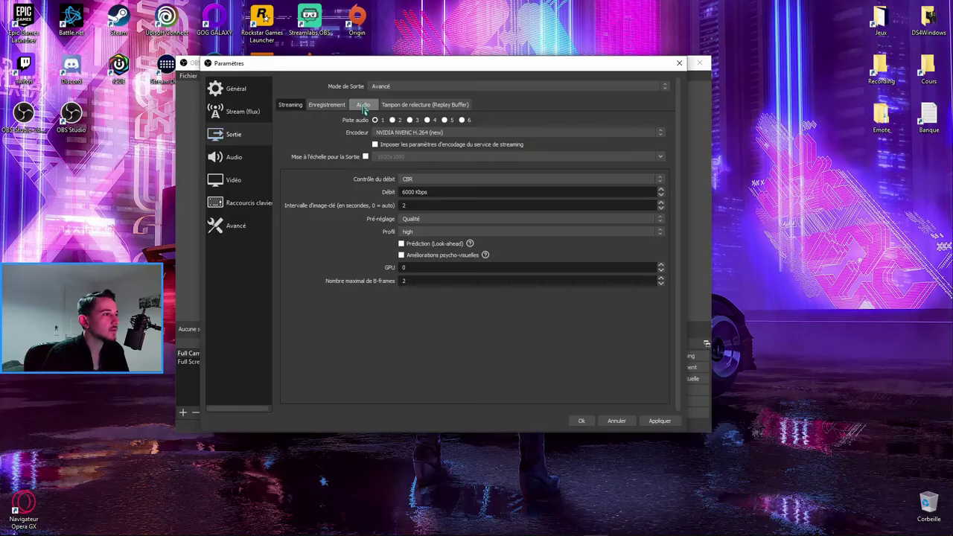
Step: Review the output audio bitrates for all tracks and the option that enables the replay buffer
left_click(362, 105)
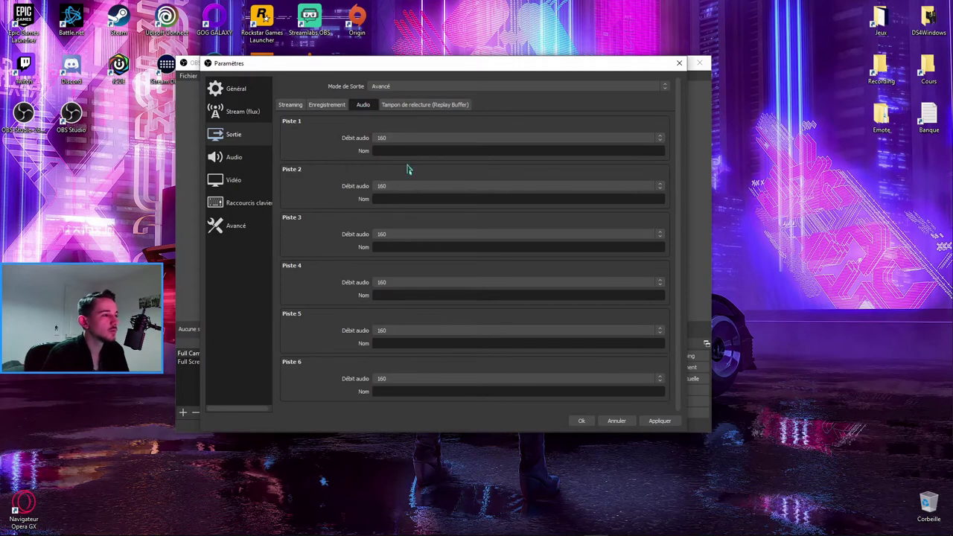
scroll(396, 187, "up", 1)
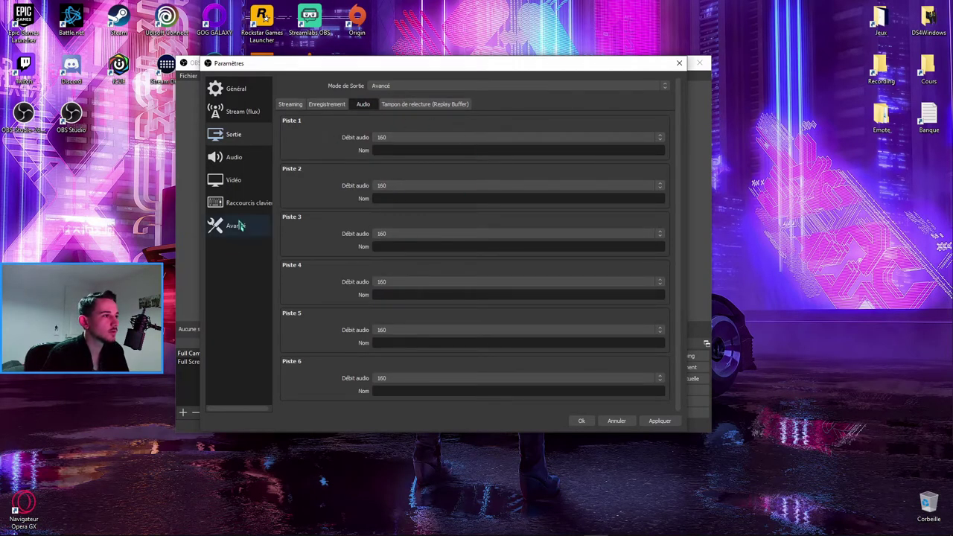
left_click(417, 107)
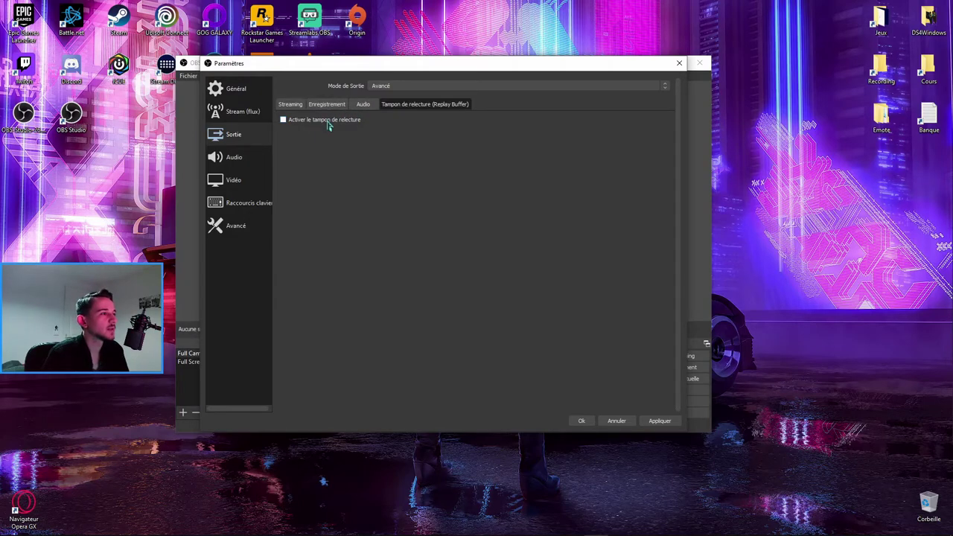
left_click(328, 121)
left_click(339, 120)
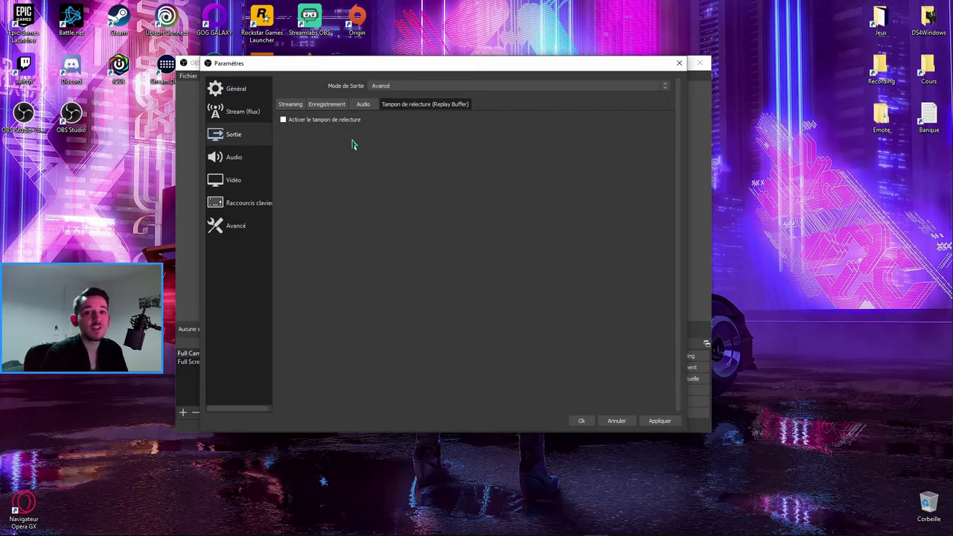
Step: Set the sample rate to 48 kHz in the general audio settings
left_click(236, 157)
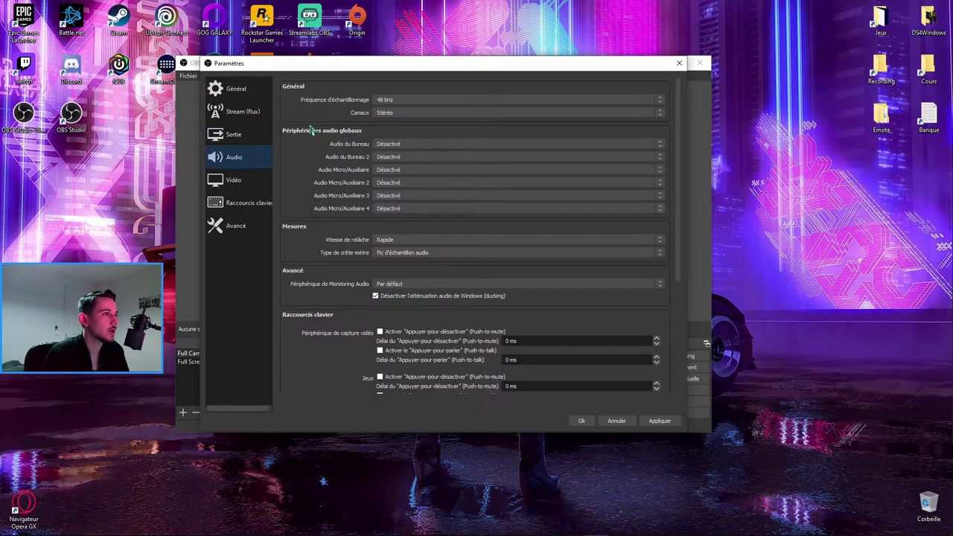
mouse_move(423, 74)
left_mouse_down()
mouse_move(441, 75)
mouse_move(419, 72)
left_mouse_up()
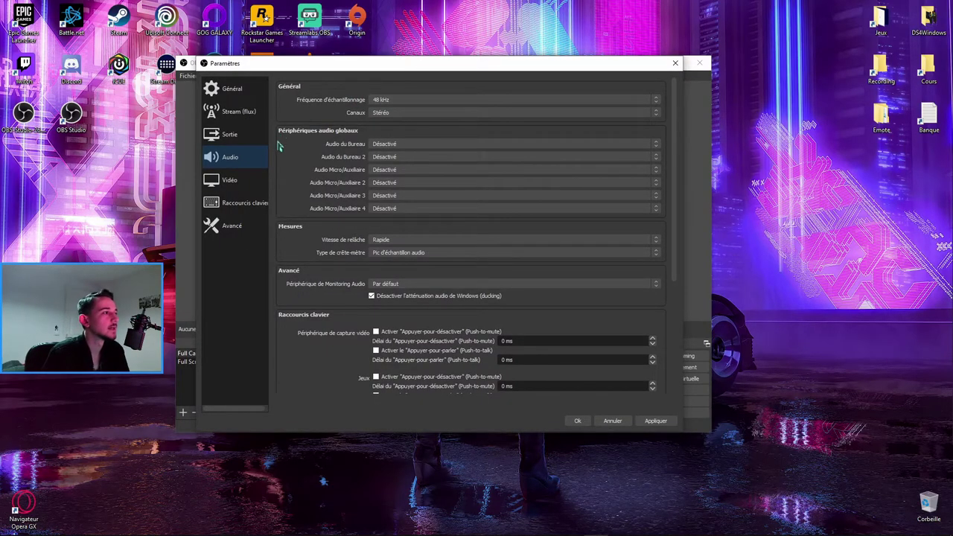
left_click(388, 102)
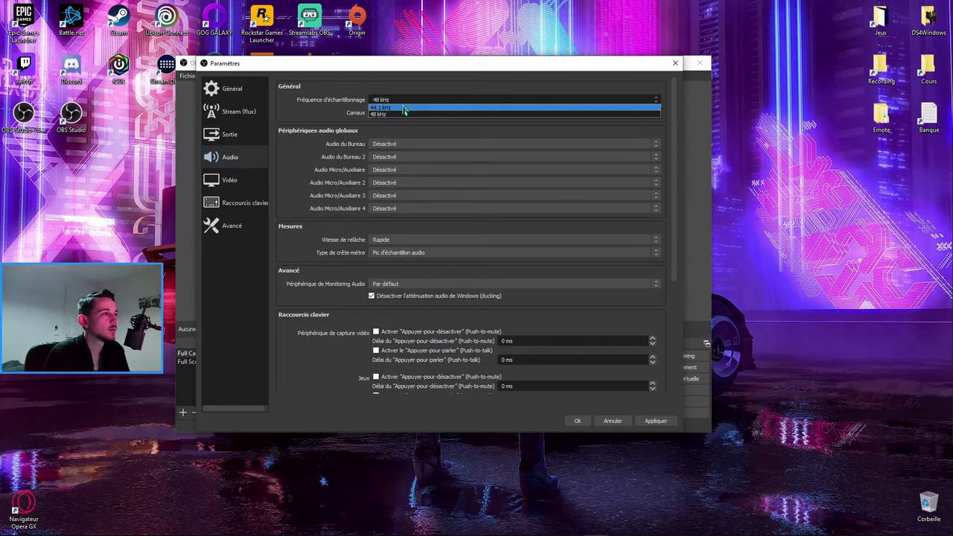
left_click(387, 115)
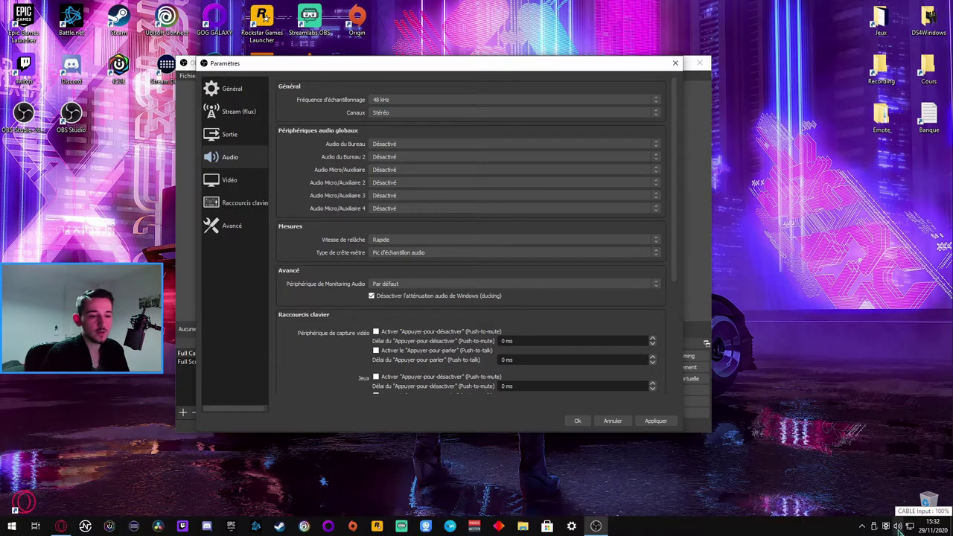
Step: Check the BIRD UM1 microphone's default format in the Windows recording device properties and close the sound dialogs
right_click(900, 529)
left_click(868, 504)
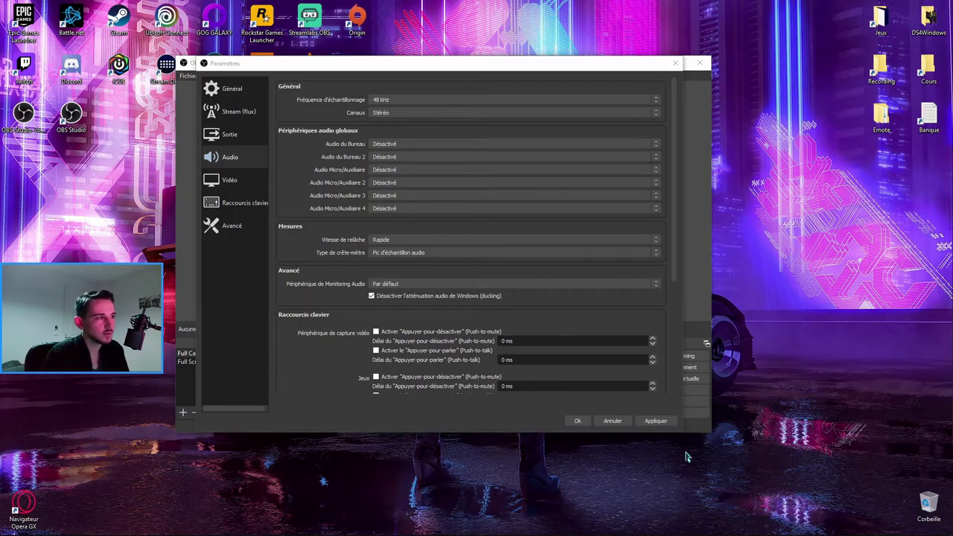
left_click(92, 64)
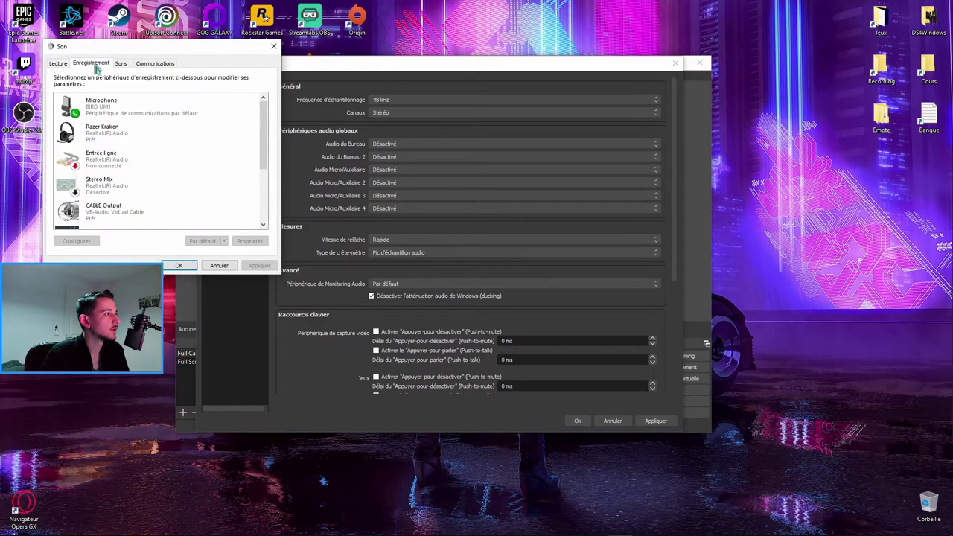
double_click(142, 110)
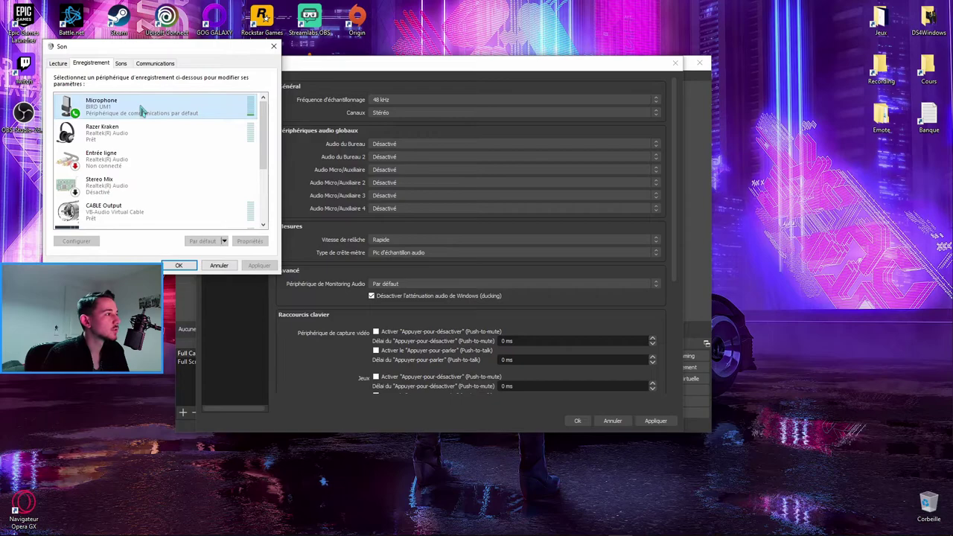
left_click(165, 102)
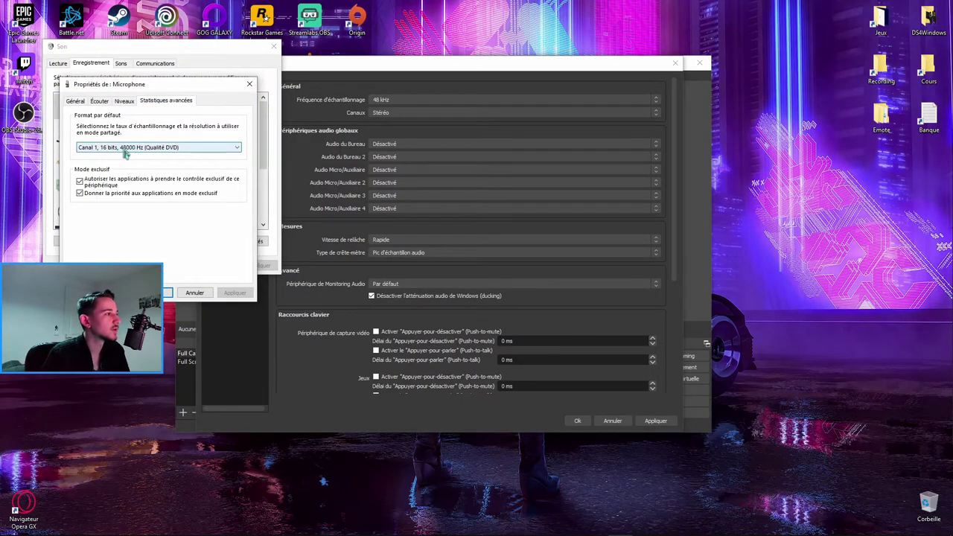
left_click(167, 293)
left_click(192, 266)
Step: Set the audio sample rate to 48 kHz and the channels to Stéréo in the general audio settings
left_click(387, 100)
left_click(398, 116)
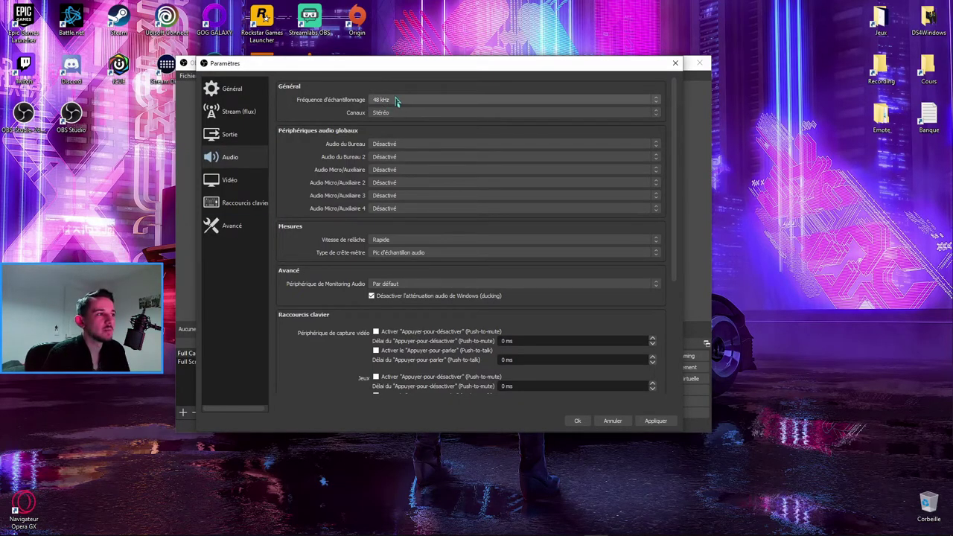
left_click(410, 116)
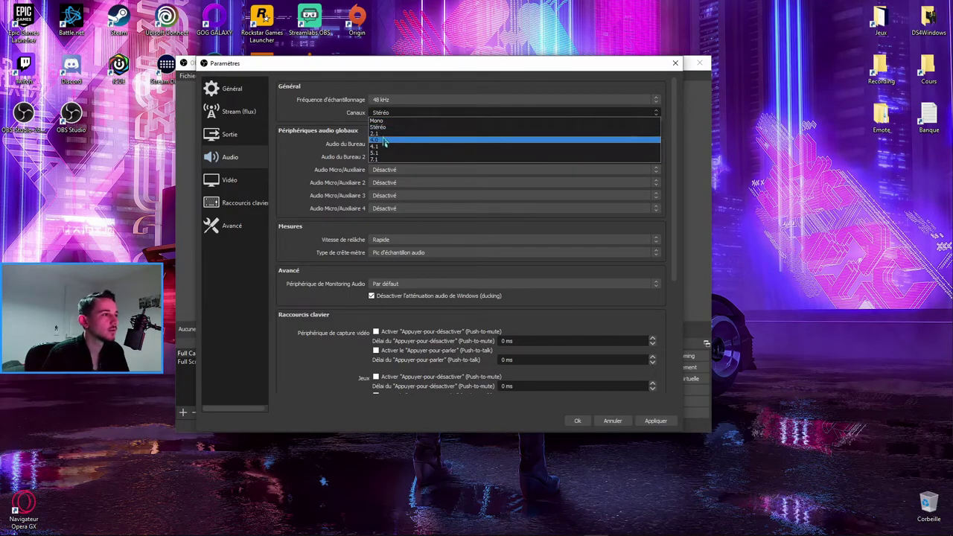
left_click(386, 131)
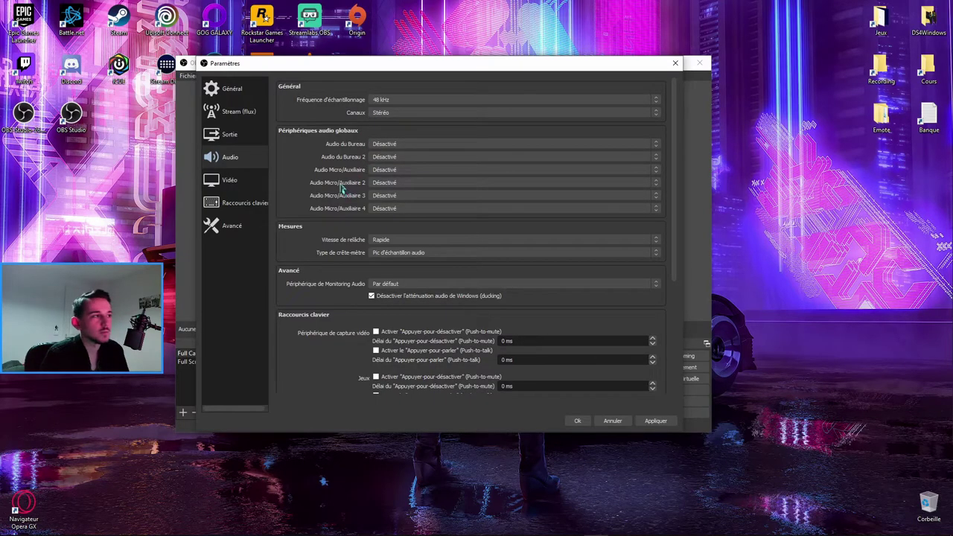
Step: In the video settings, try 1280x720 as the scaled output resolution and set it back to 1920x1080
left_click(229, 180)
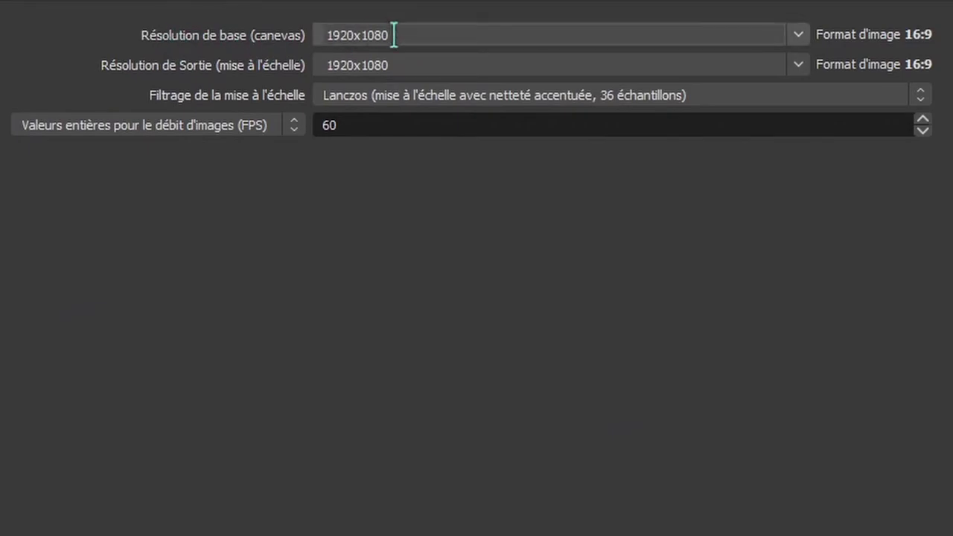
left_click_drag(390, 36, 288, 17)
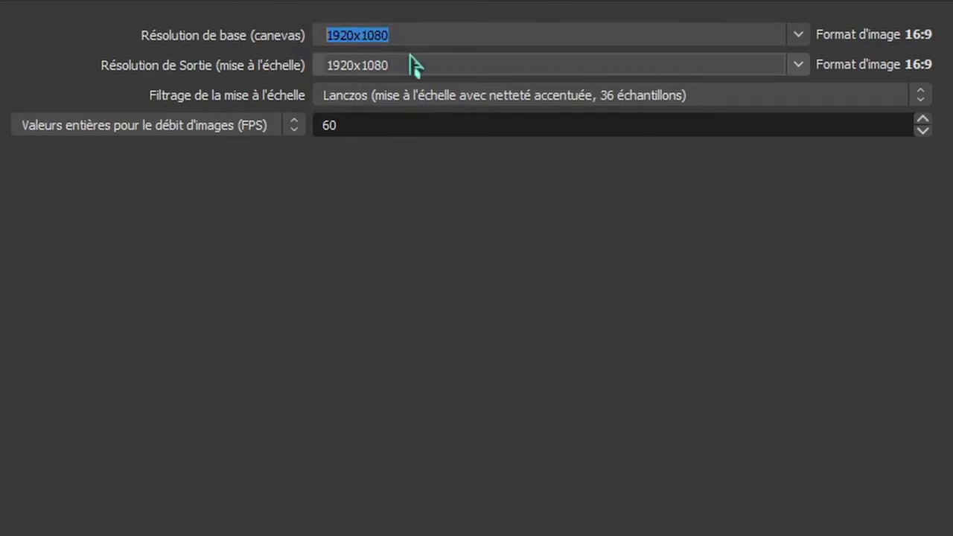
left_click_drag(398, 64, 275, 52)
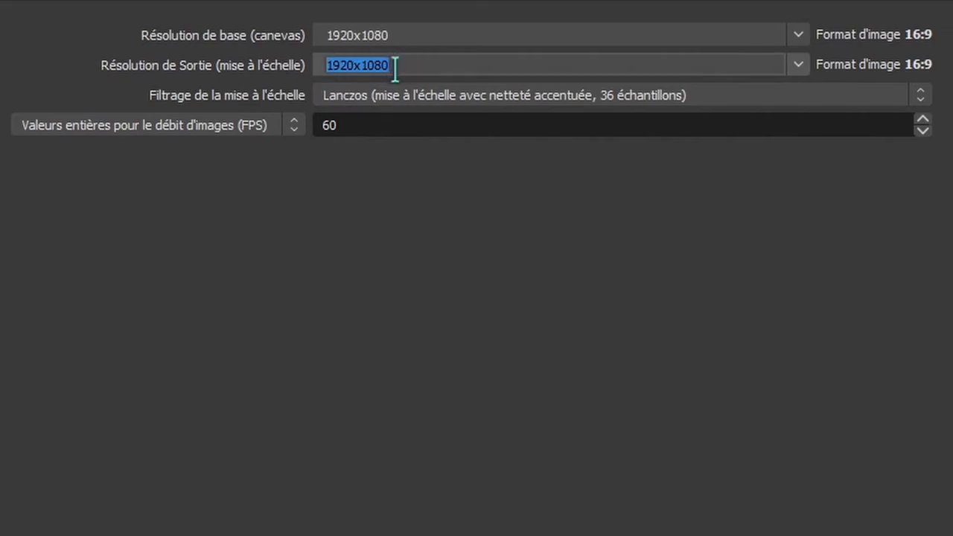
left_click(799, 66)
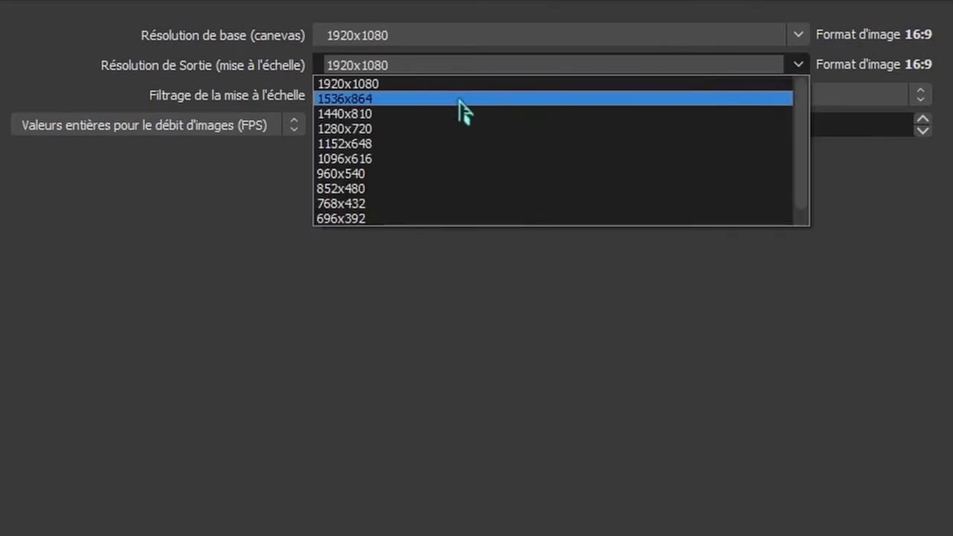
left_click(417, 128)
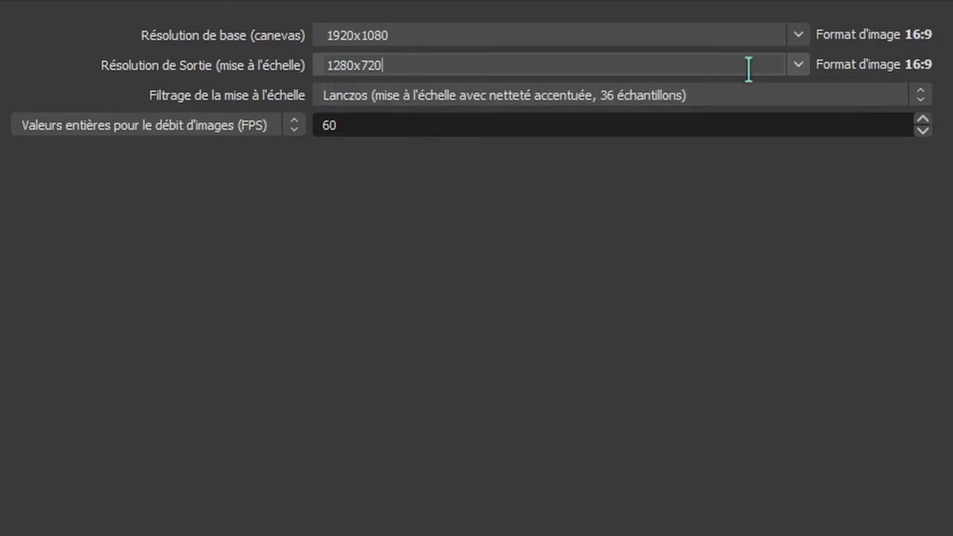
left_click(798, 65)
left_click(383, 84)
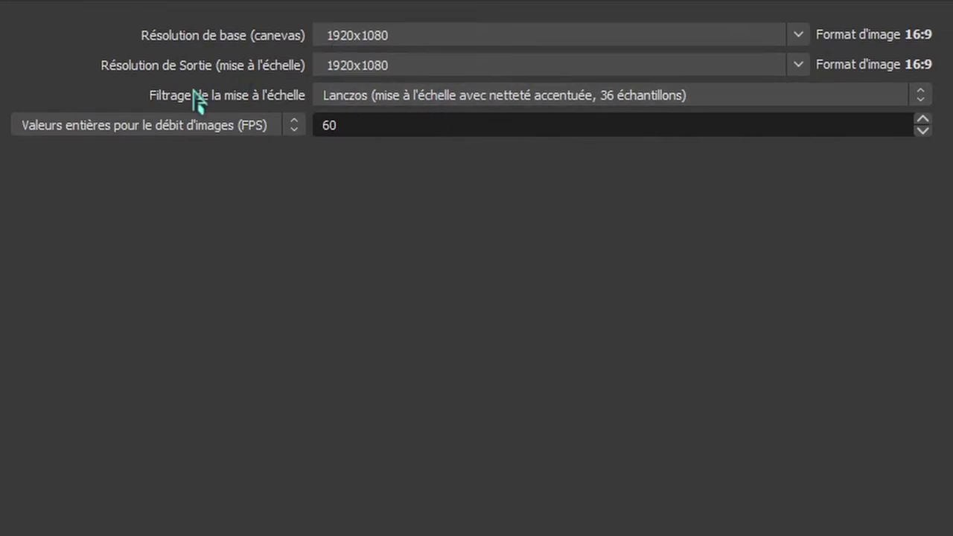
Step: Set the downscale filter to Lanczos with 36 samples in the video settings
left_click(443, 104)
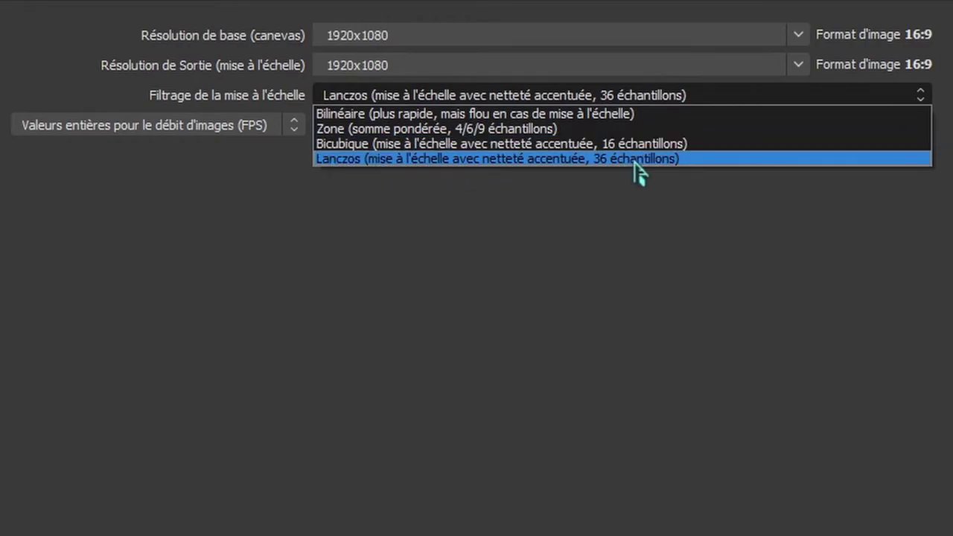
left_click(666, 160)
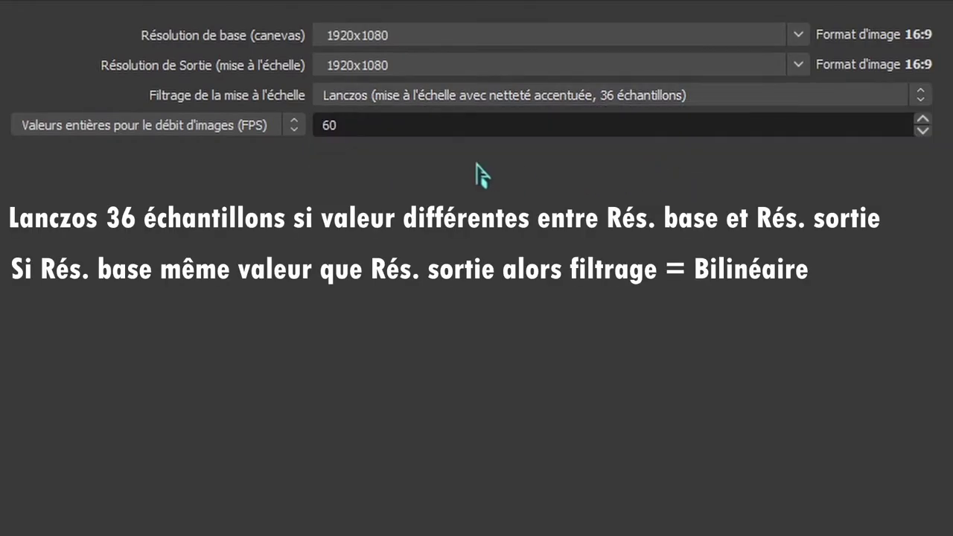
left_click(343, 95)
left_click(381, 159)
Step: Switch the frame rate type to common FPS values and choose 60
left_click(225, 134)
left_click(138, 142)
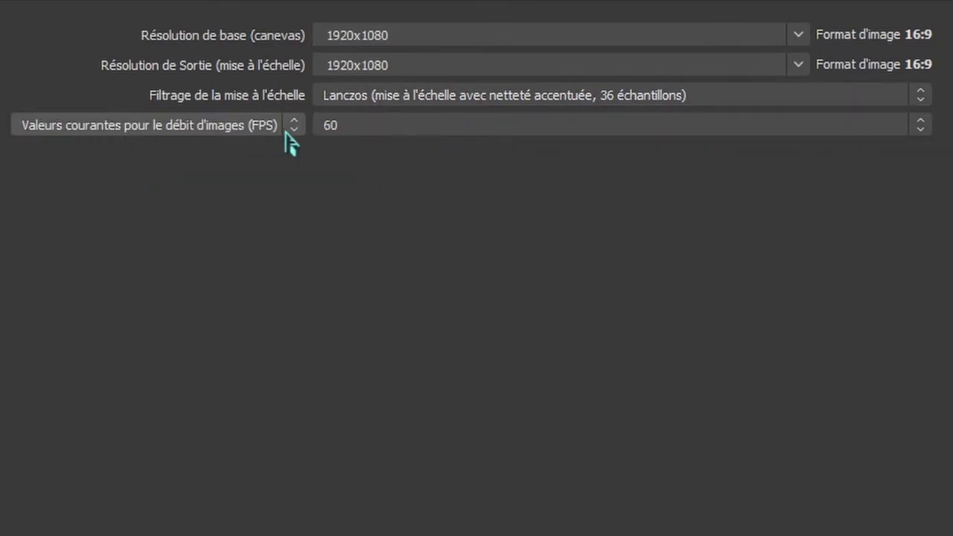
left_click(346, 127)
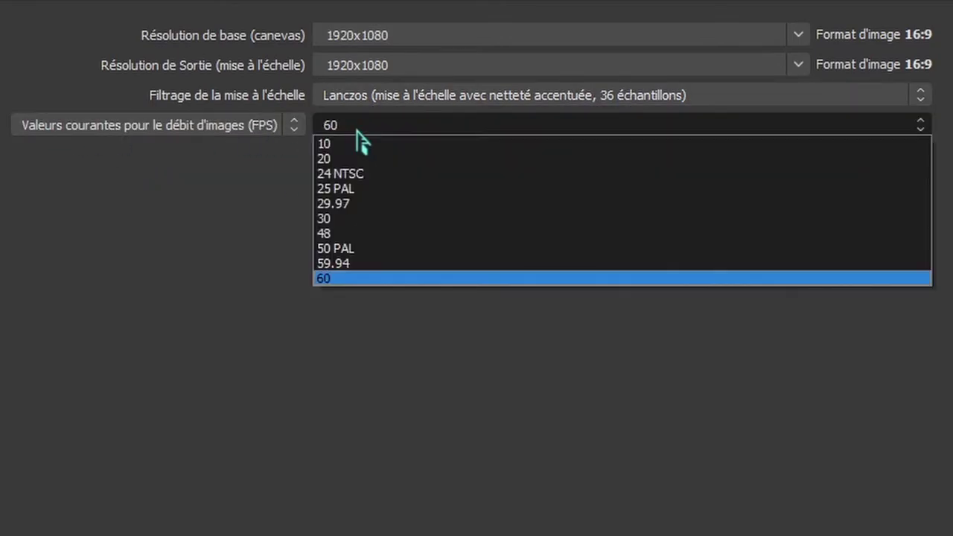
left_click(412, 280)
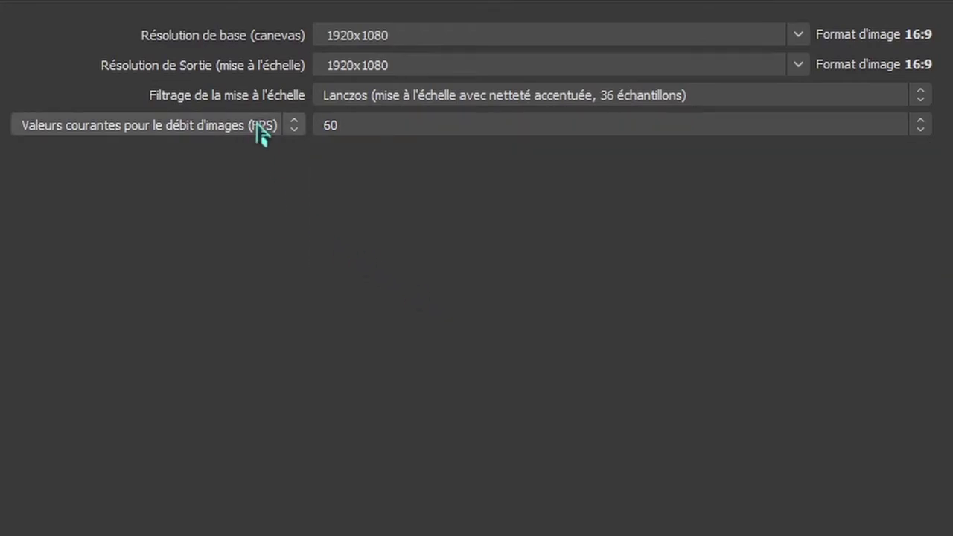
Step: Set the frame rate type to integer FPS values (Valeurs entières) with a value of 60
left_click(261, 128)
left_click(173, 159)
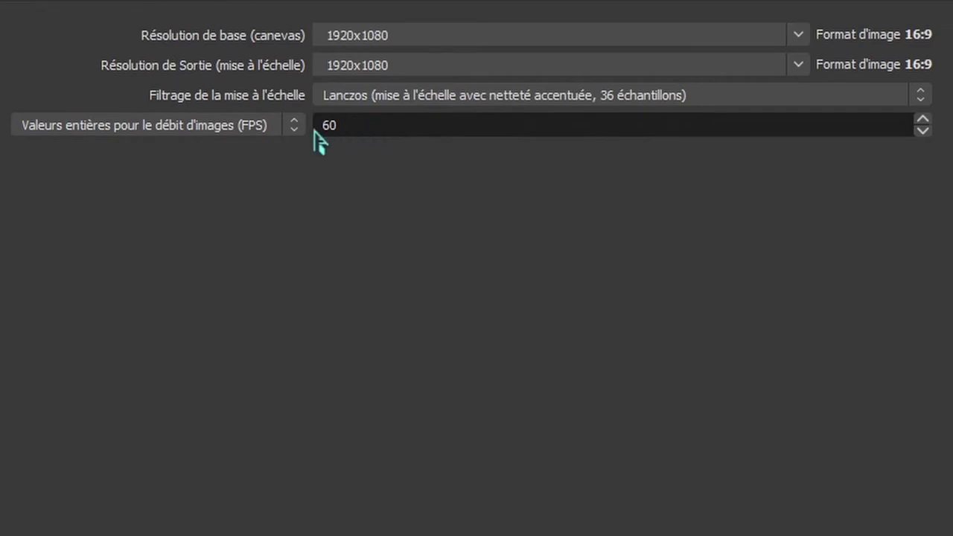
left_click(257, 125)
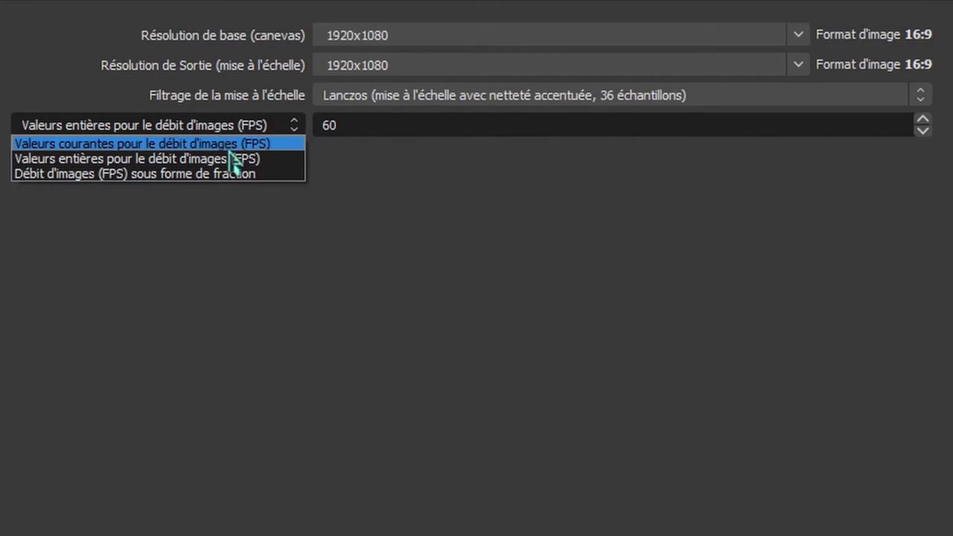
left_click(247, 159)
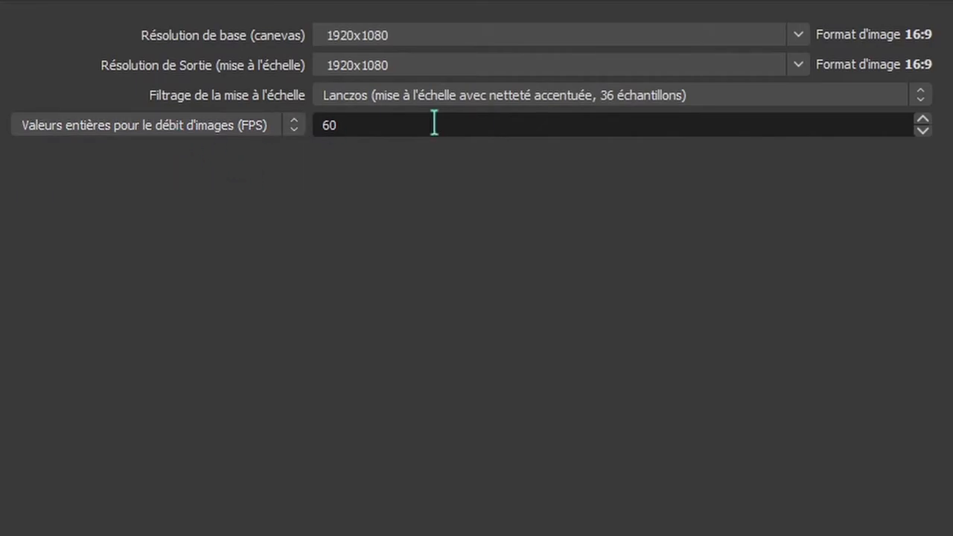
double_click(344, 125)
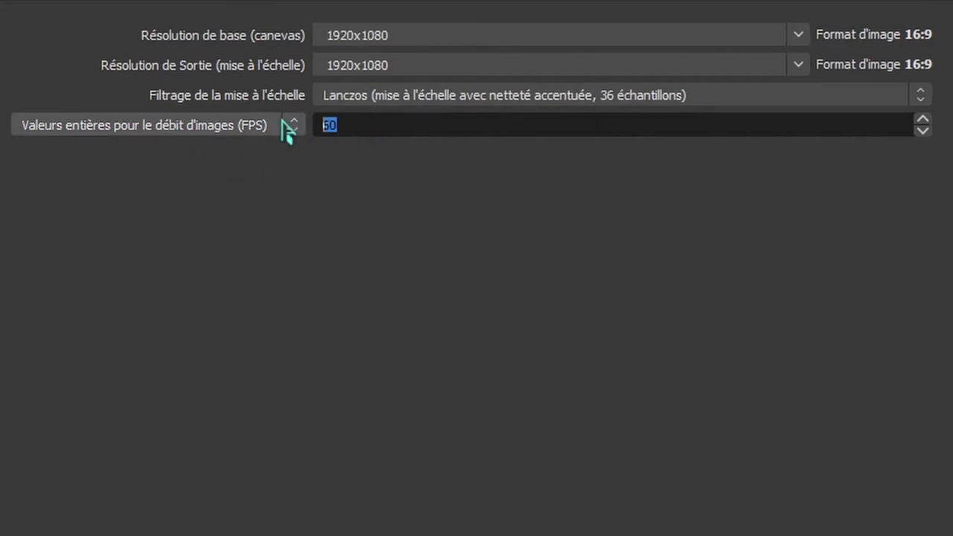
left_click_drag(383, 133, 318, 125)
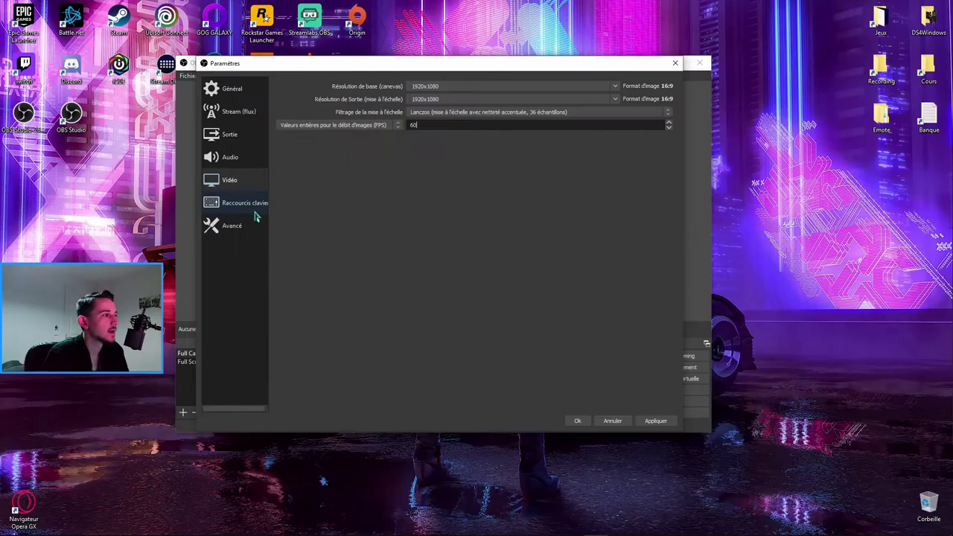
Step: Look over the hotkey settings and set the process priority to Normale in the advanced settings
left_click(245, 203)
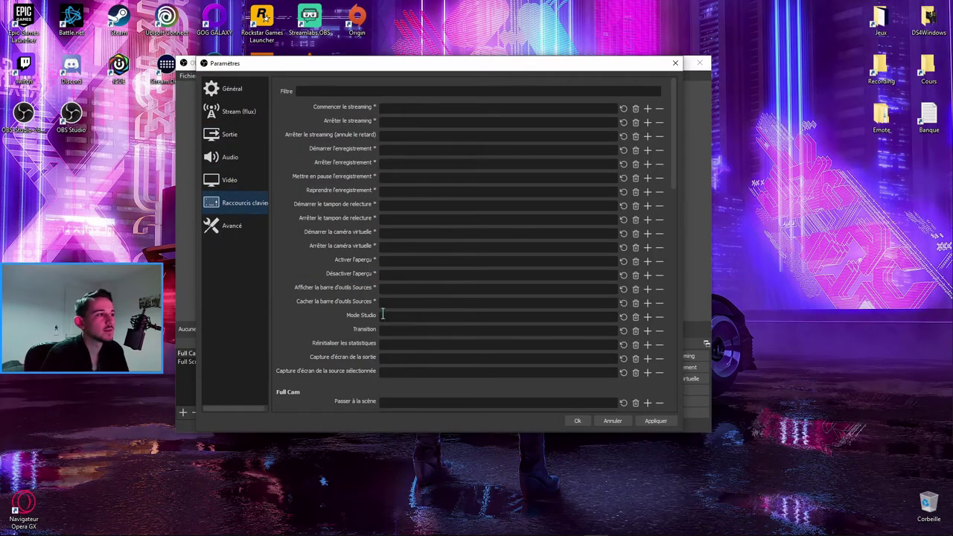
left_click(232, 225)
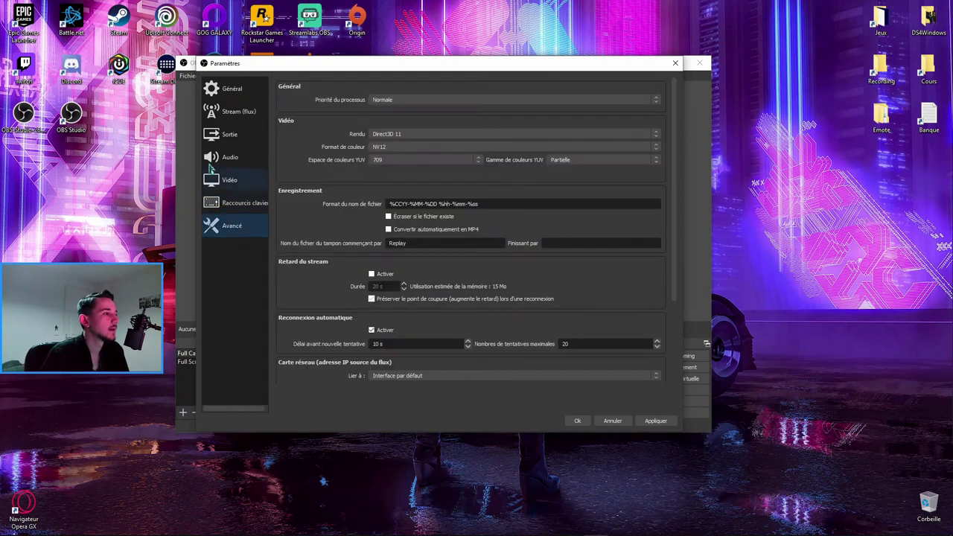
left_click(403, 102)
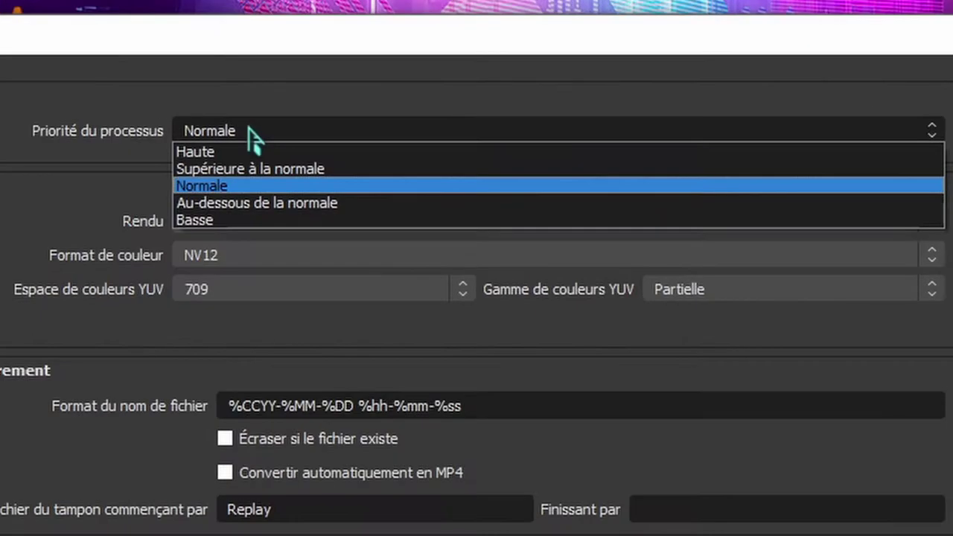
left_click(250, 128)
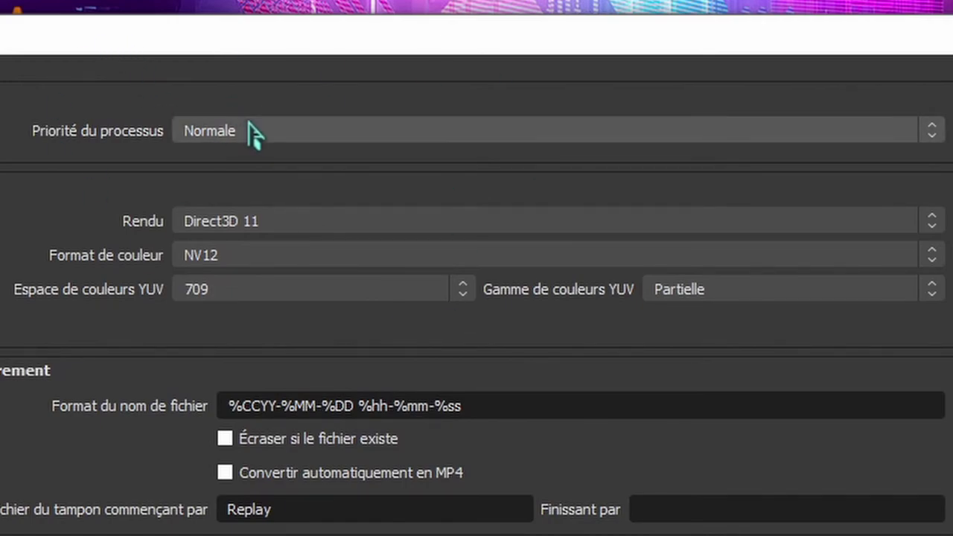
left_click(260, 139)
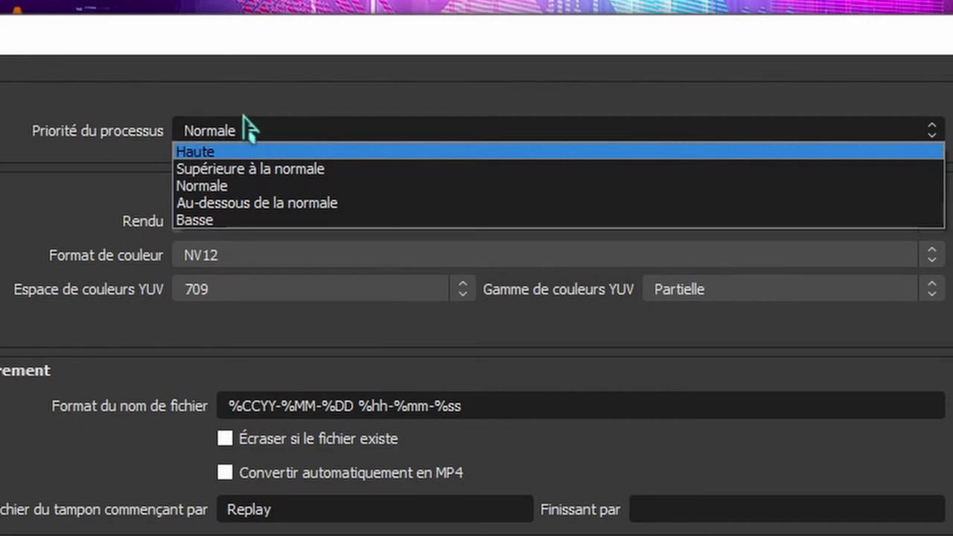
left_click(257, 185)
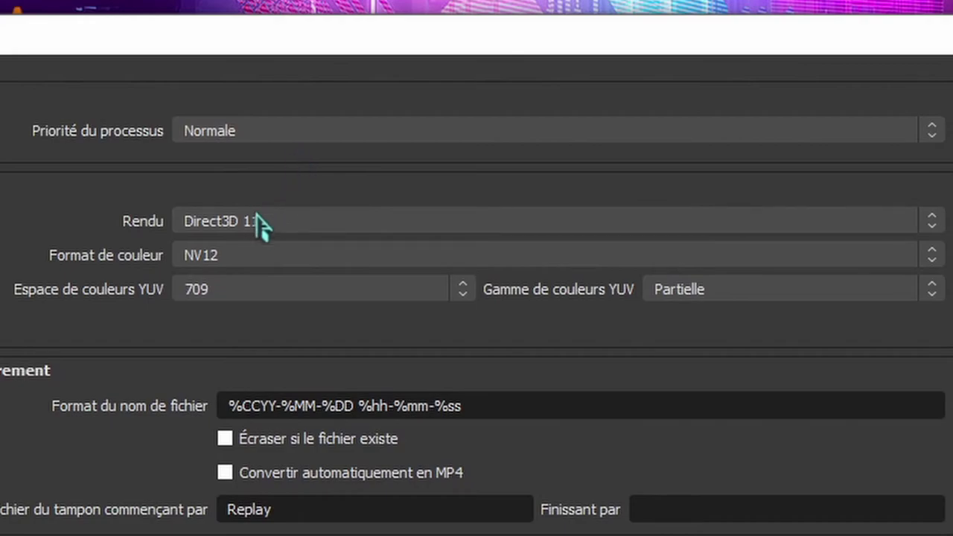
Step: Set the video renderer to Direct3D 11 and the color format to NV12
left_click(305, 224)
left_click(269, 195)
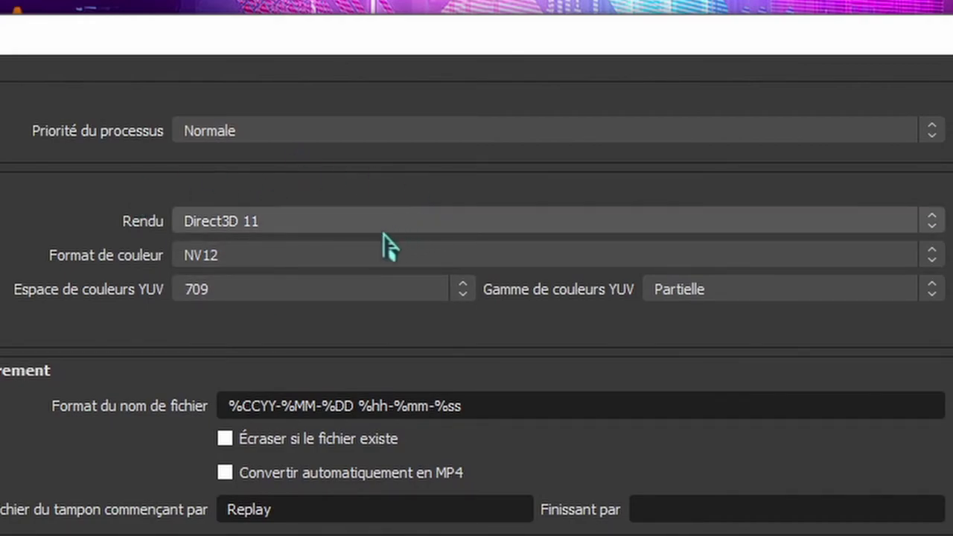
left_click(303, 262)
left_click(214, 279)
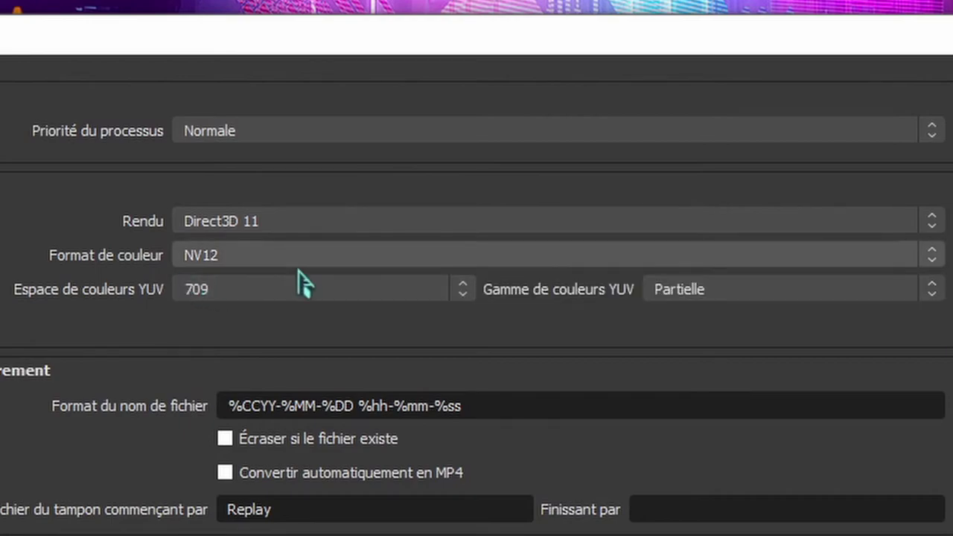
Step: Set the YUV color space to 709 in the advanced video settings
left_click(274, 296)
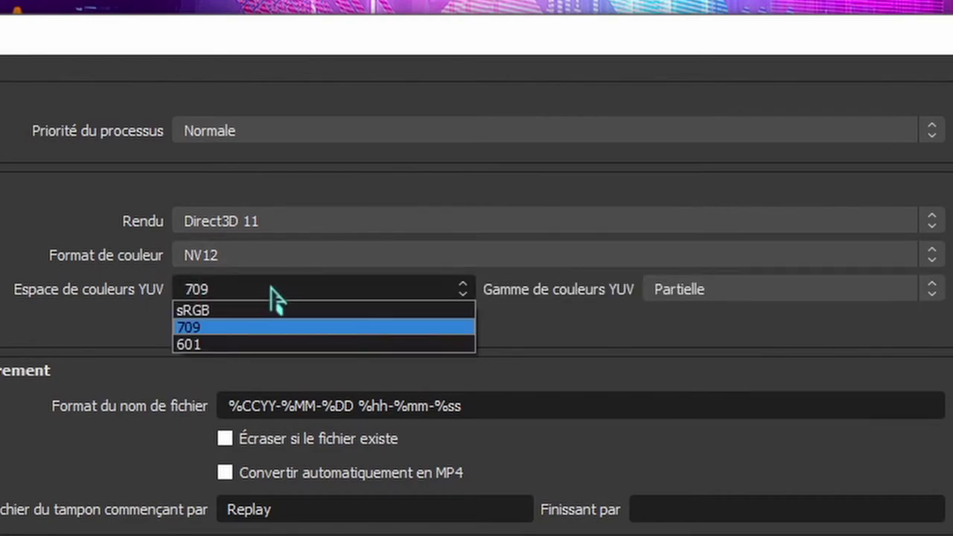
left_click(250, 330)
left_click(240, 292)
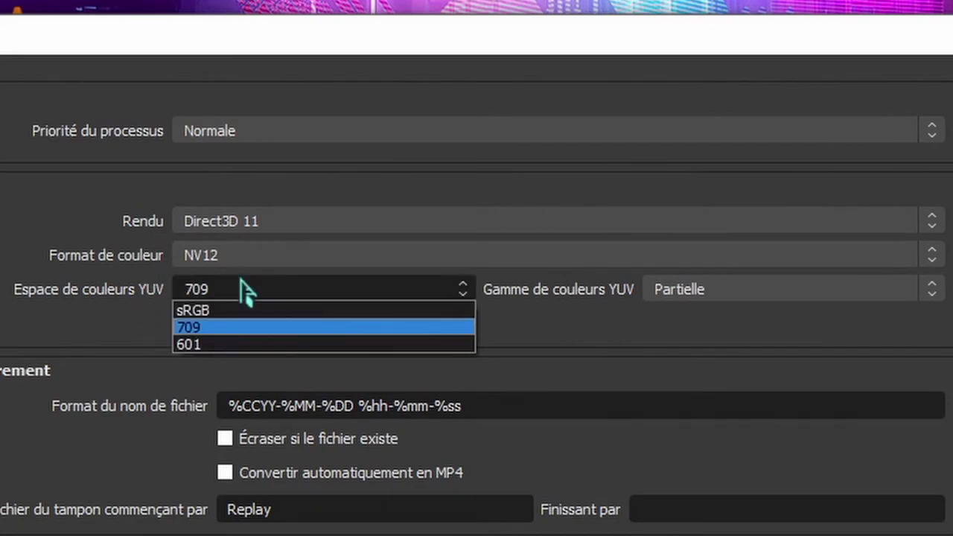
left_click(228, 326)
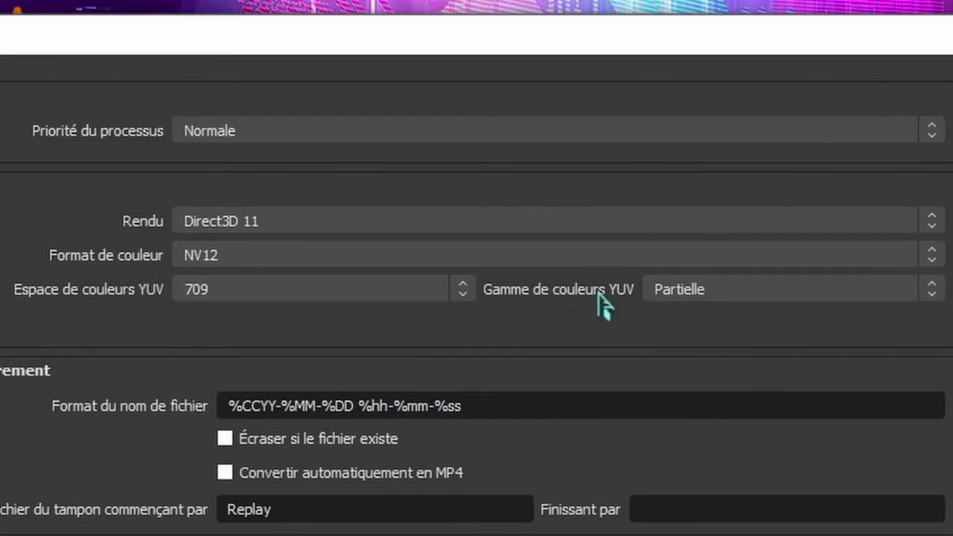
Step: Try the Complète YUV color range and set it back to Partielle
left_click(670, 295)
left_click(711, 290)
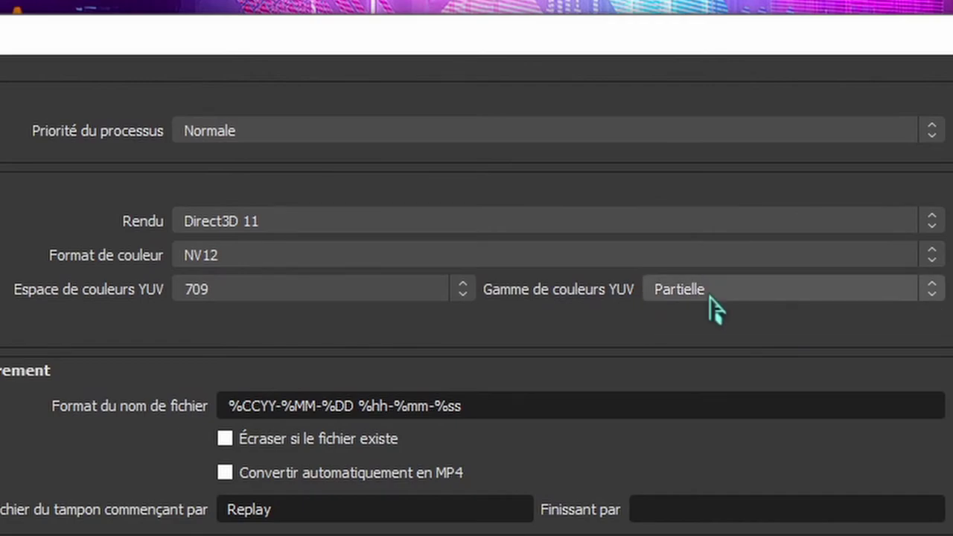
left_click(706, 291)
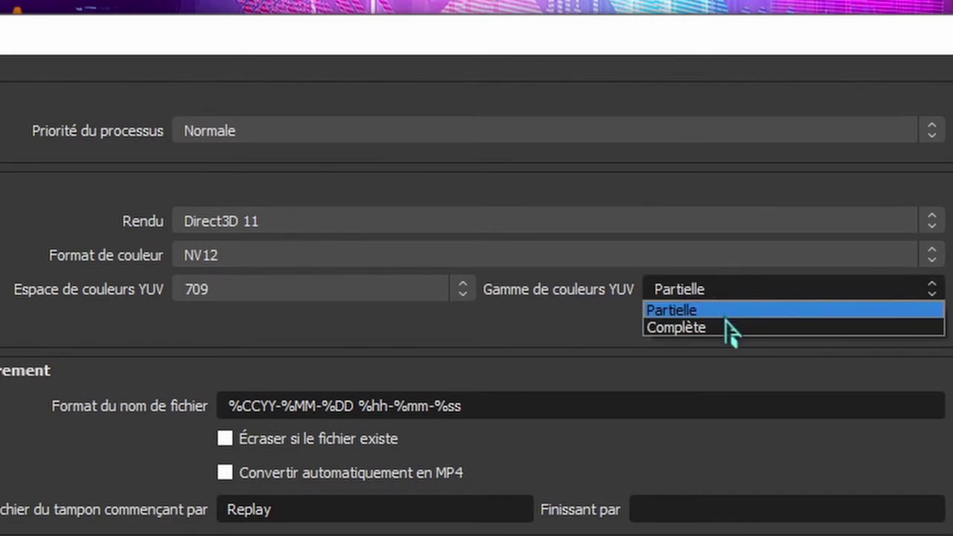
left_click(678, 332)
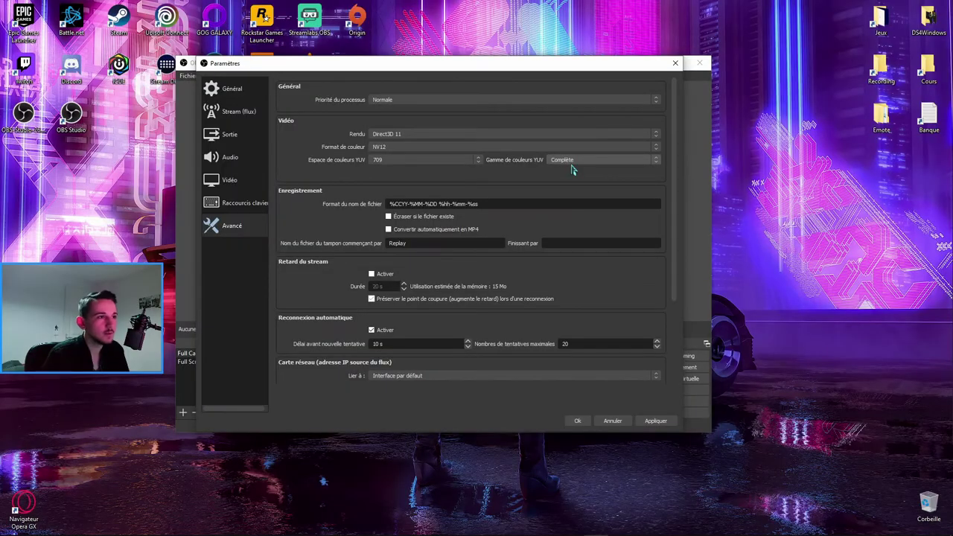
left_click(706, 293)
left_click(716, 324)
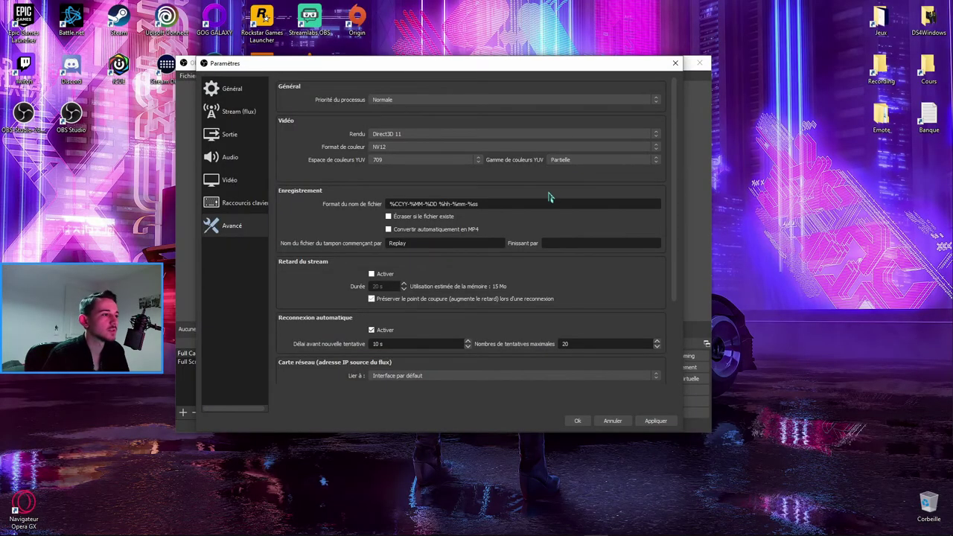
Step: Check the remaining advanced options, apply and close the settings, and minimize the OBS window
scroll(519, 222, "down", 3)
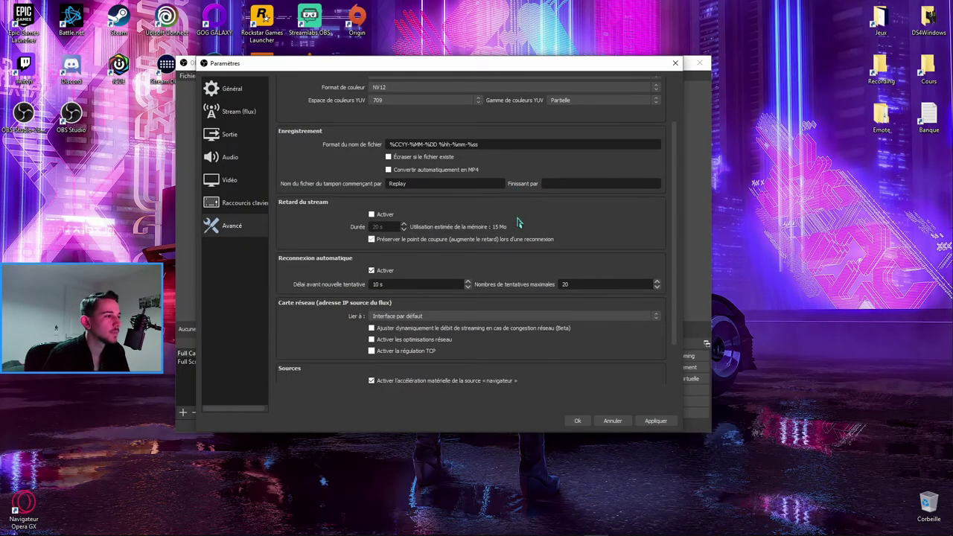
scroll(440, 234, "down", 1)
scroll(643, 331, "up", 4)
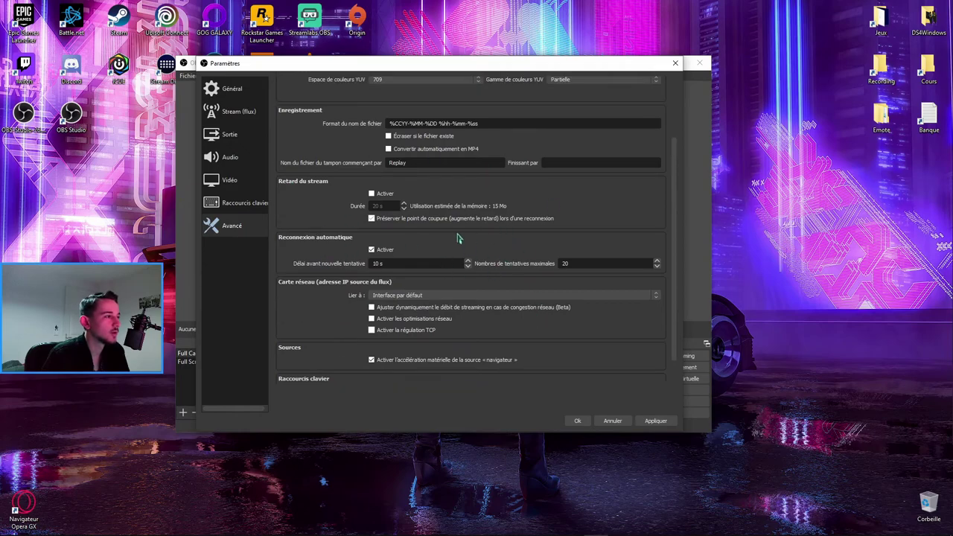
left_click(655, 421)
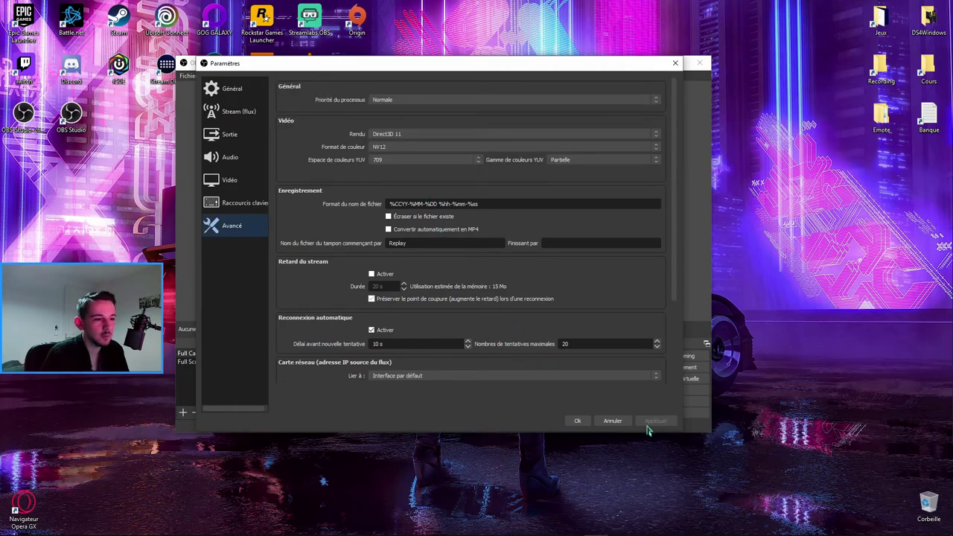
left_click(577, 421)
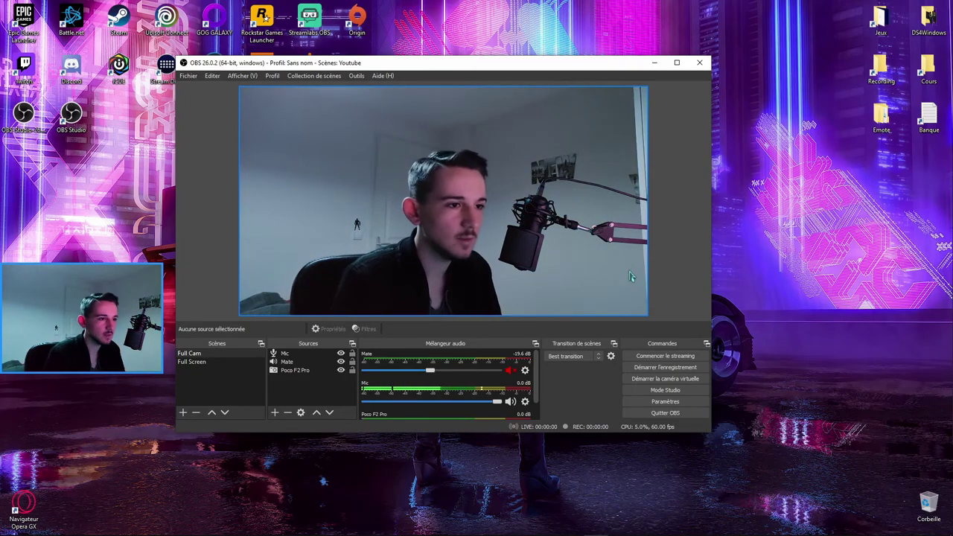
left_click(654, 63)
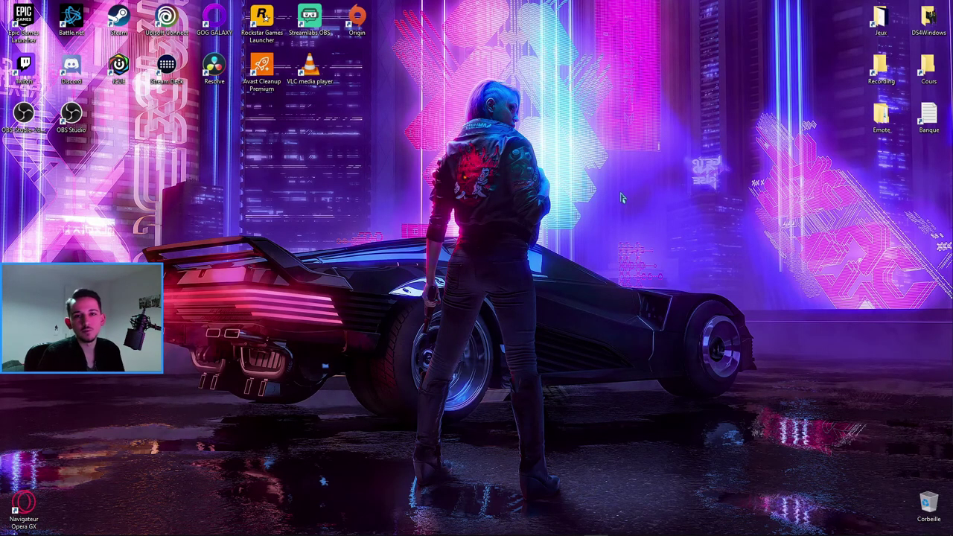